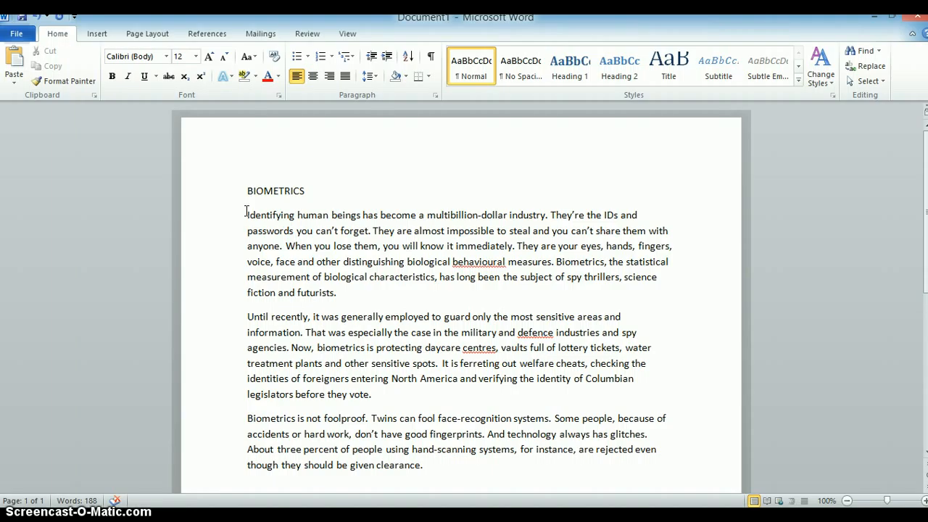
- Choose a Box border for the first body paragraph below the BIOMETRICS heading in the Borders and Shading settings
left_click_drag(247, 214, 354, 292)
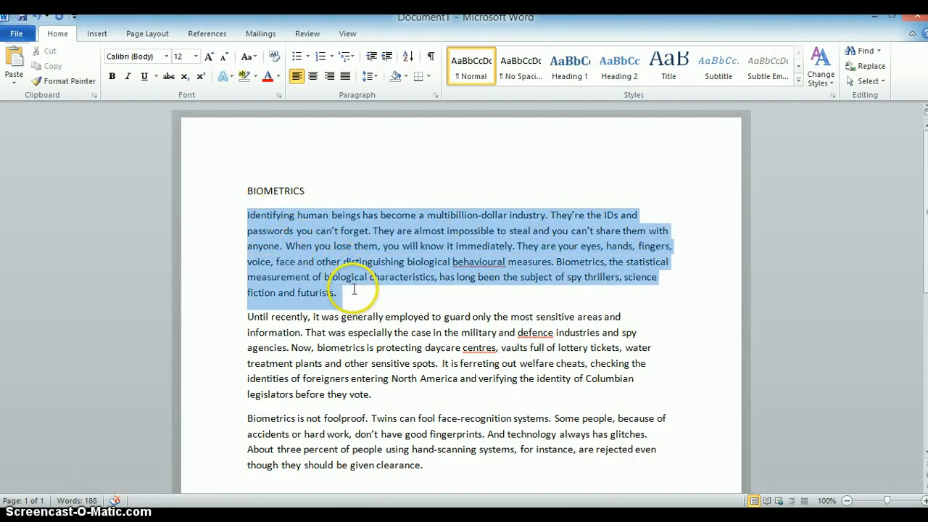
left_click(428, 77)
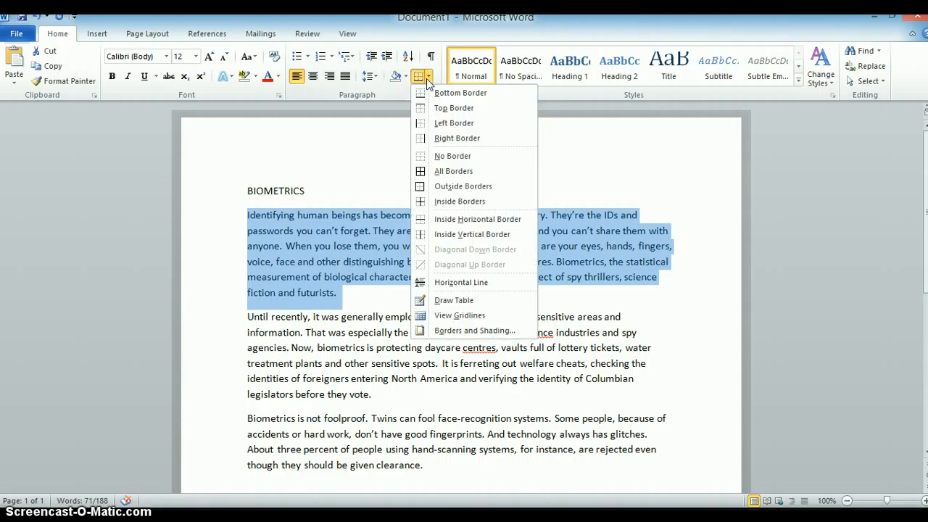
left_click(475, 330)
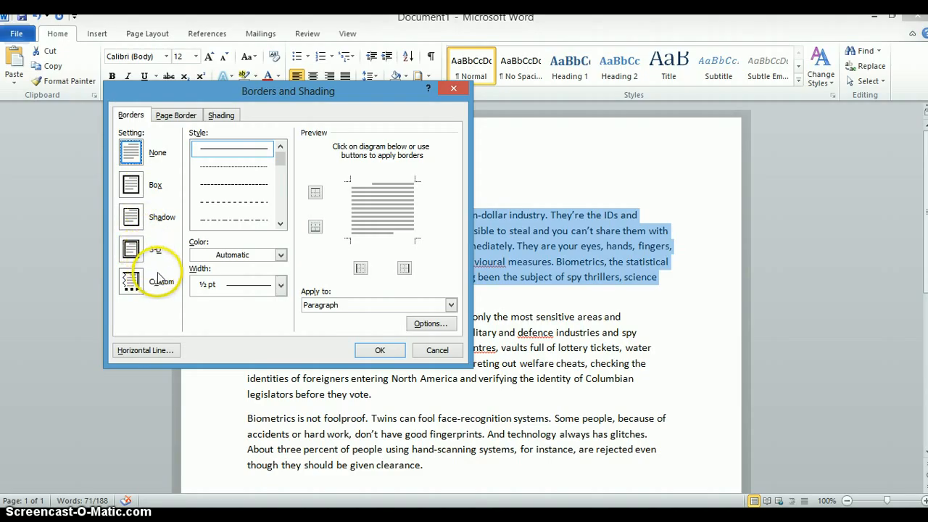
left_click(138, 187)
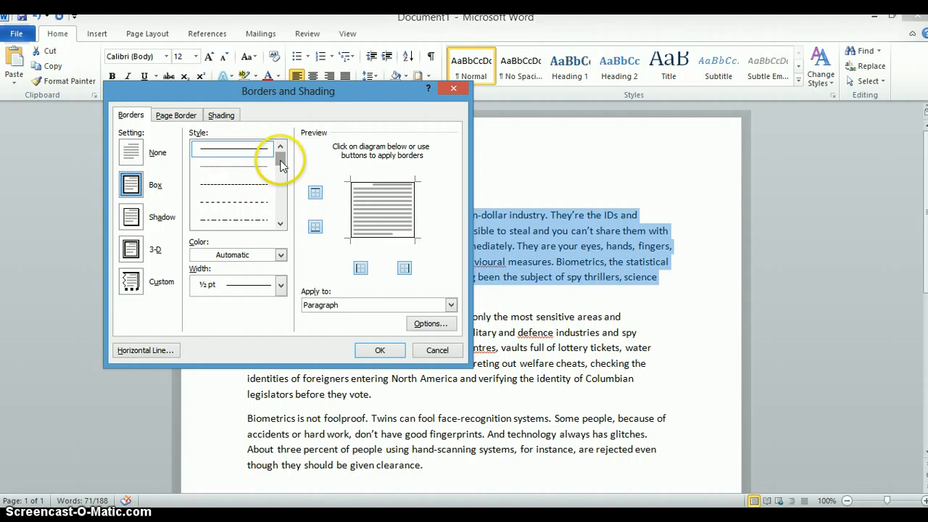
mouse_move(282, 165)
left_mouse_down()
mouse_move(286, 210)
mouse_move(295, 185)
left_mouse_up()
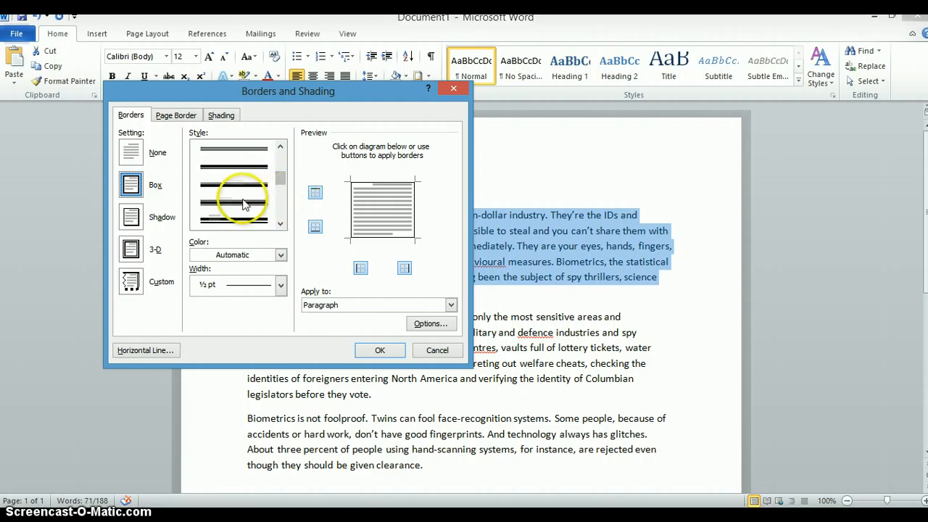
left_click(243, 152)
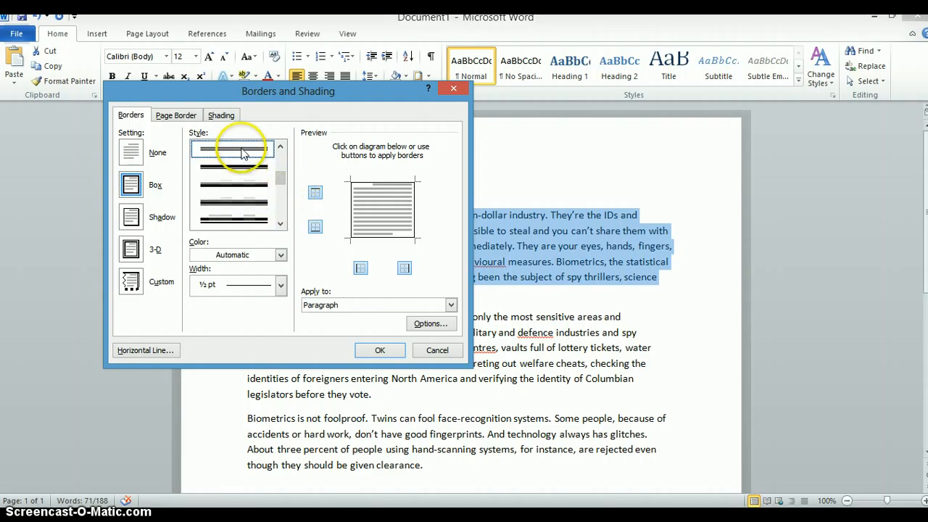
left_click(280, 256)
left_click(281, 285)
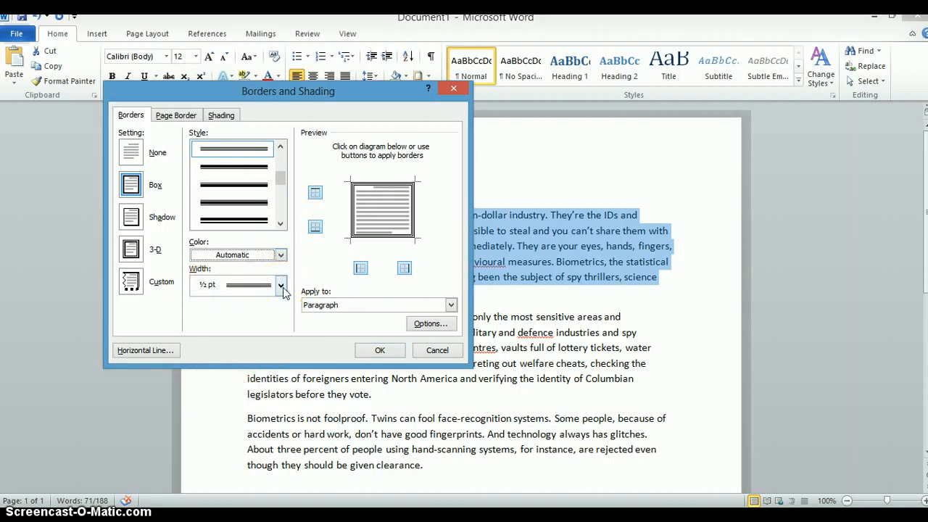
left_click(282, 288)
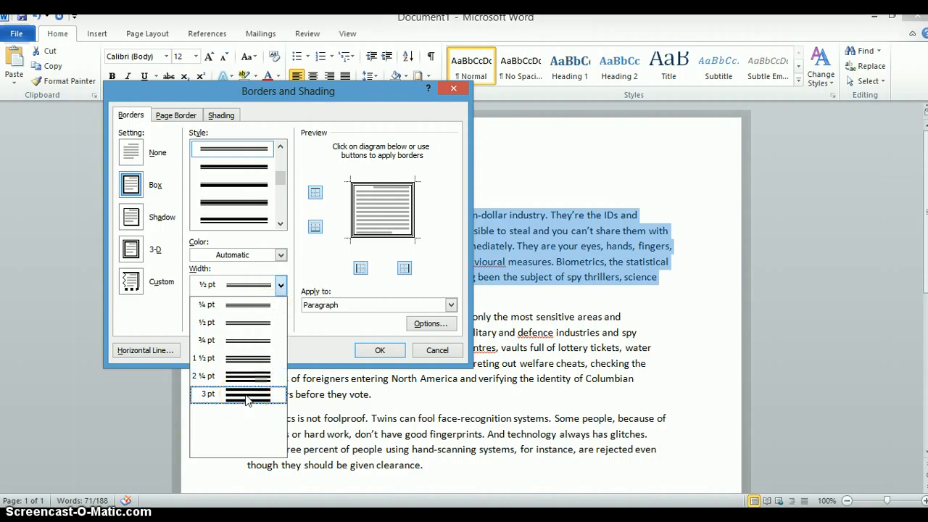
left_click_drag(282, 182, 276, 154)
left_click(265, 150)
left_click(280, 285)
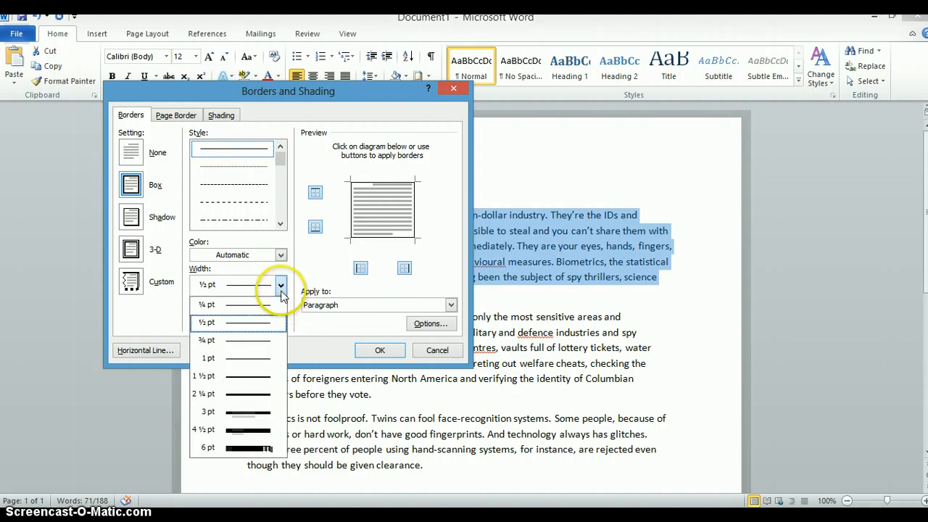
- Set the box border to the triple-line style with a width of 1 ½ pt
left_click(282, 225)
left_click(283, 224)
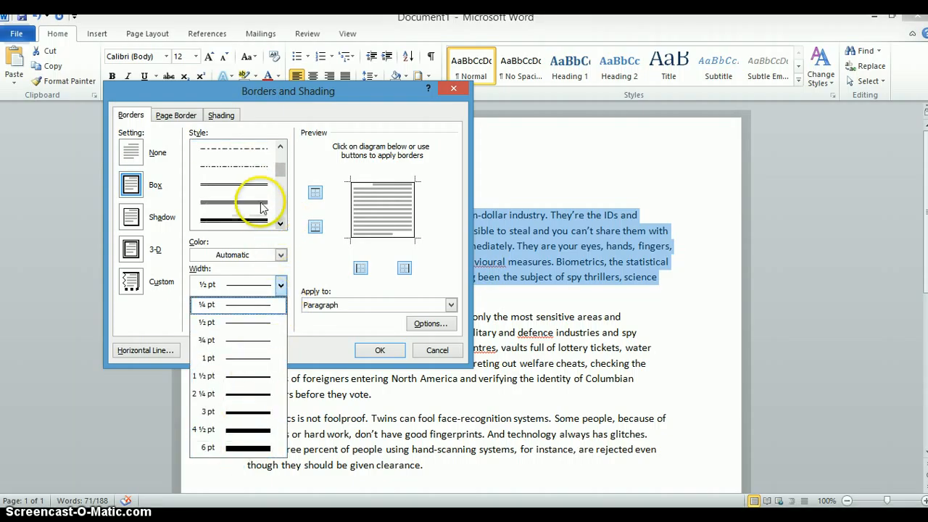
left_click(263, 207)
left_click(280, 284)
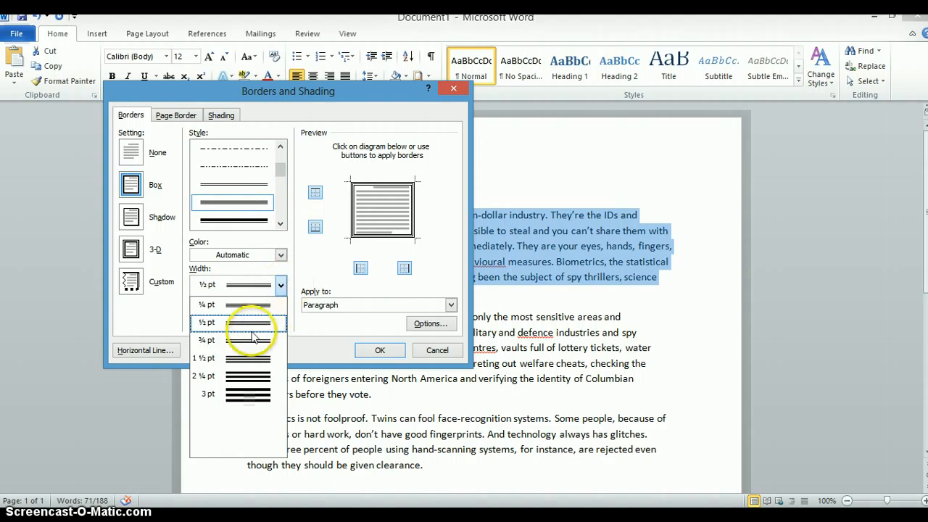
left_click(242, 359)
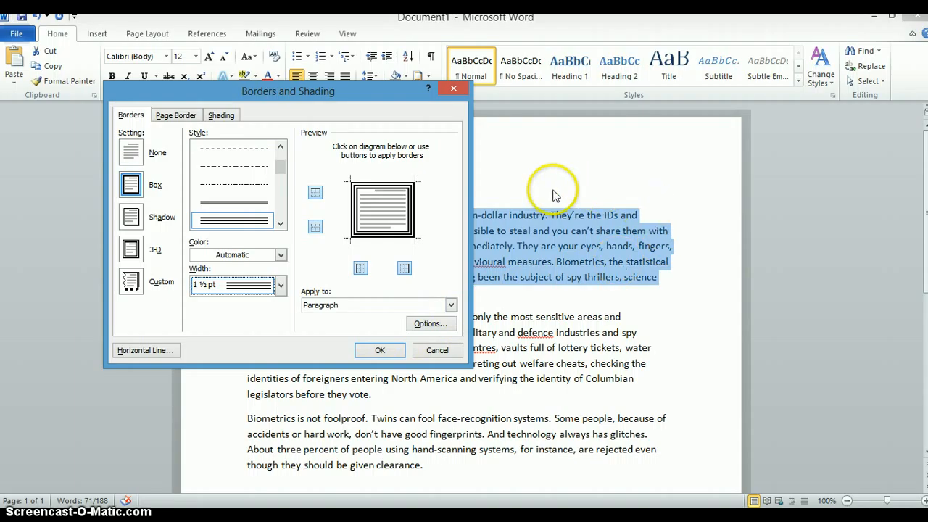
- Try Text as the border's target, return it to Paragraph, and apply the border to the first body paragraph
left_click(451, 305)
left_click(392, 319)
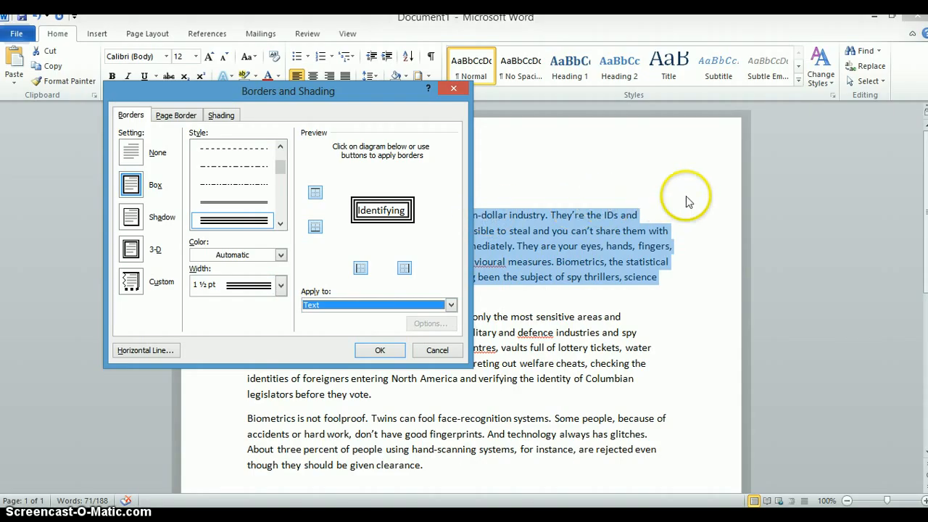
left_click(438, 305)
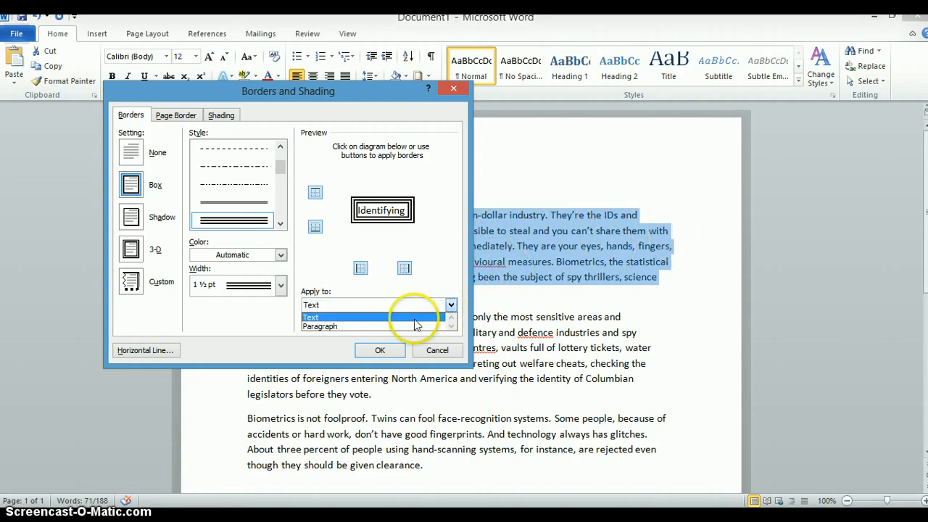
left_click(378, 326)
left_click(382, 351)
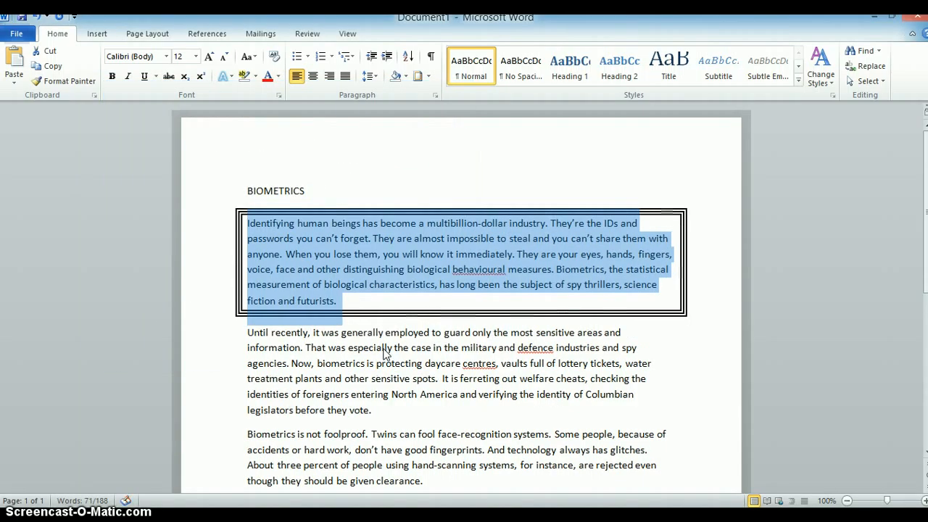
left_click(689, 342)
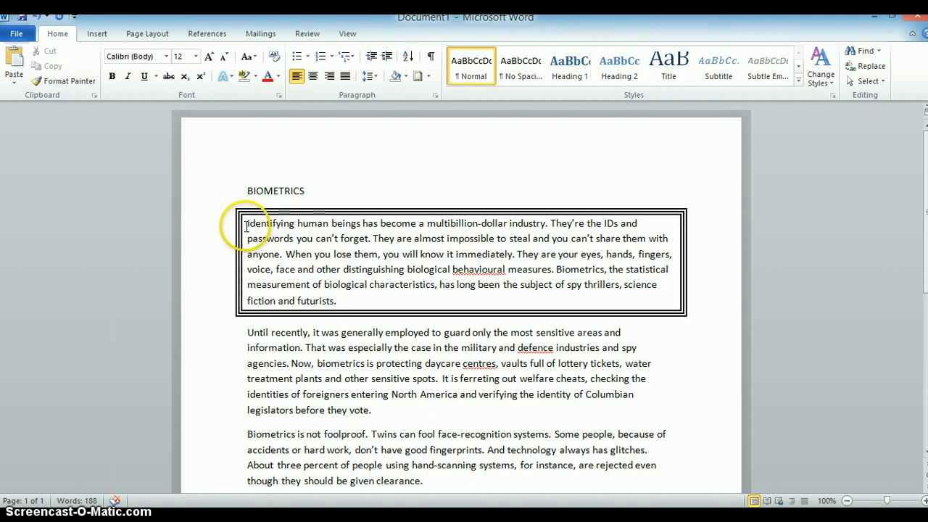
- Shade the bordered first paragraph with the standard green fill color, applied to the whole paragraph
left_click_drag(248, 223, 347, 305)
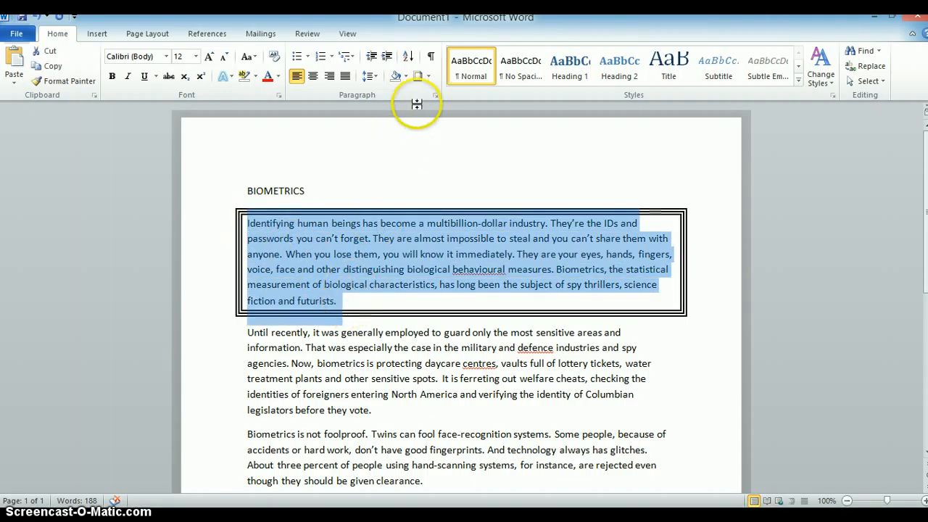
left_click(428, 77)
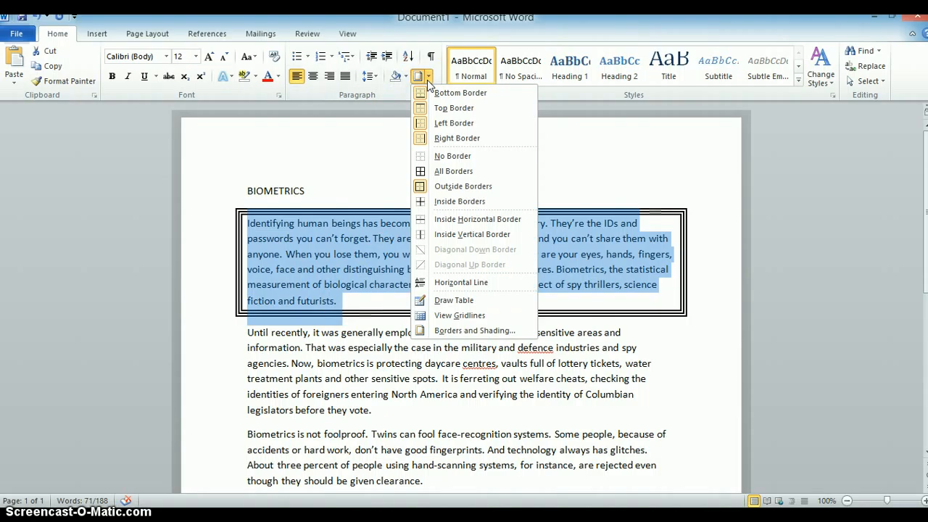
left_click(471, 331)
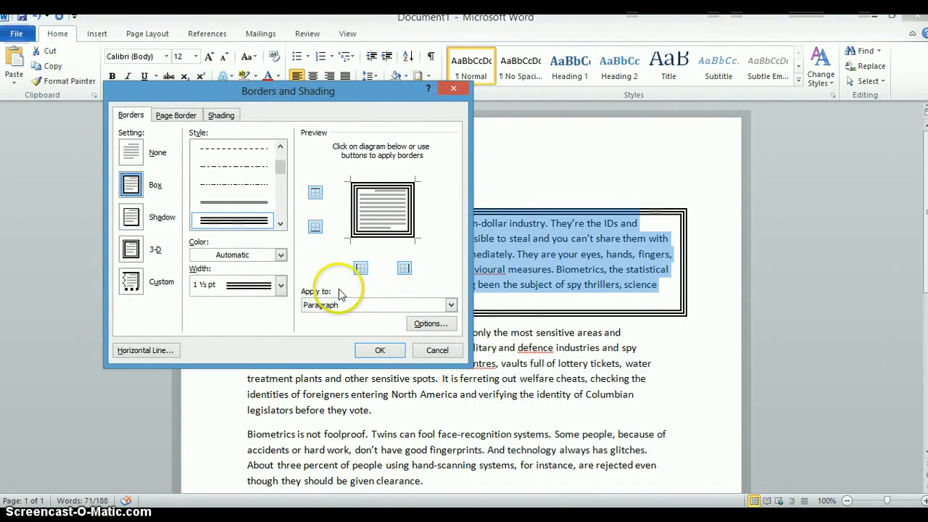
left_click(220, 116)
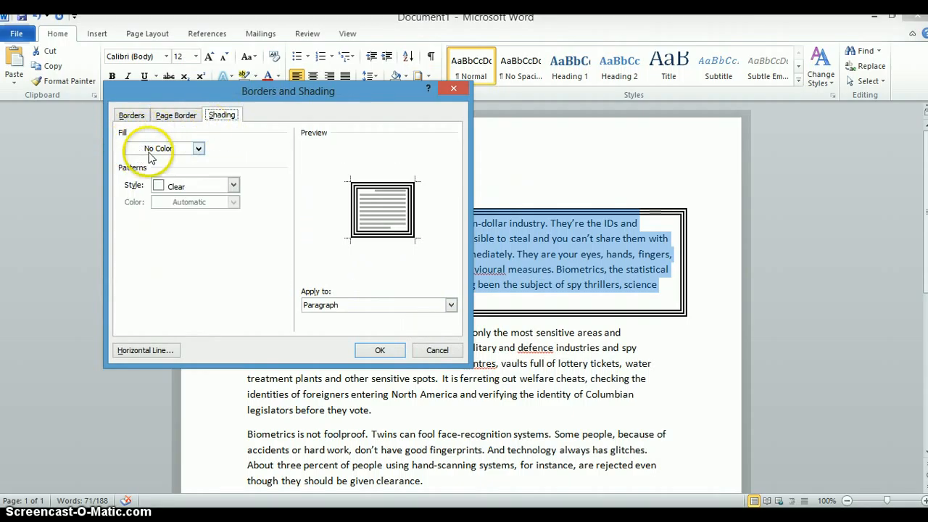
left_click(198, 148)
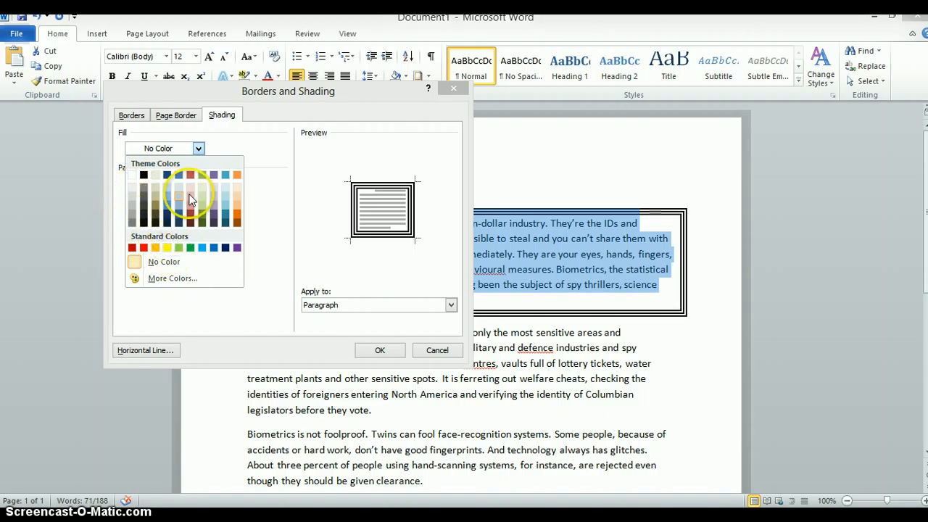
left_click(191, 250)
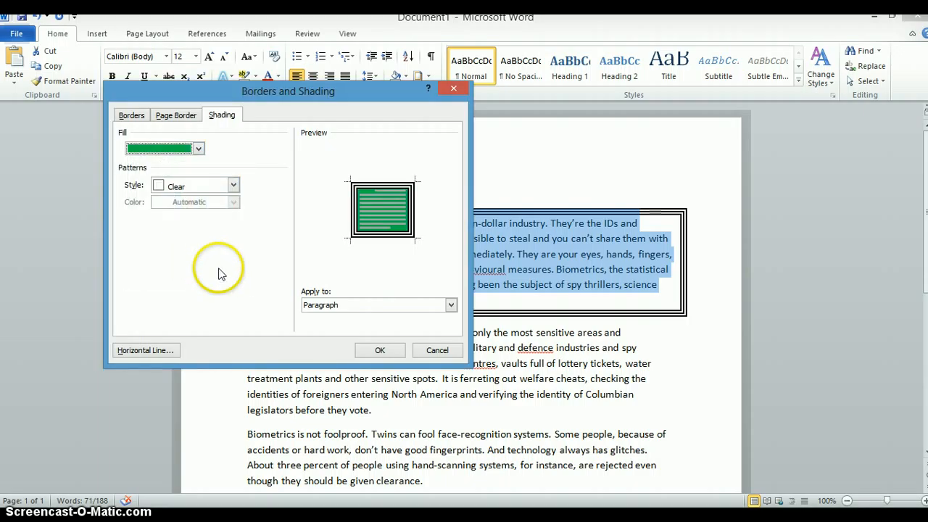
left_click(392, 353)
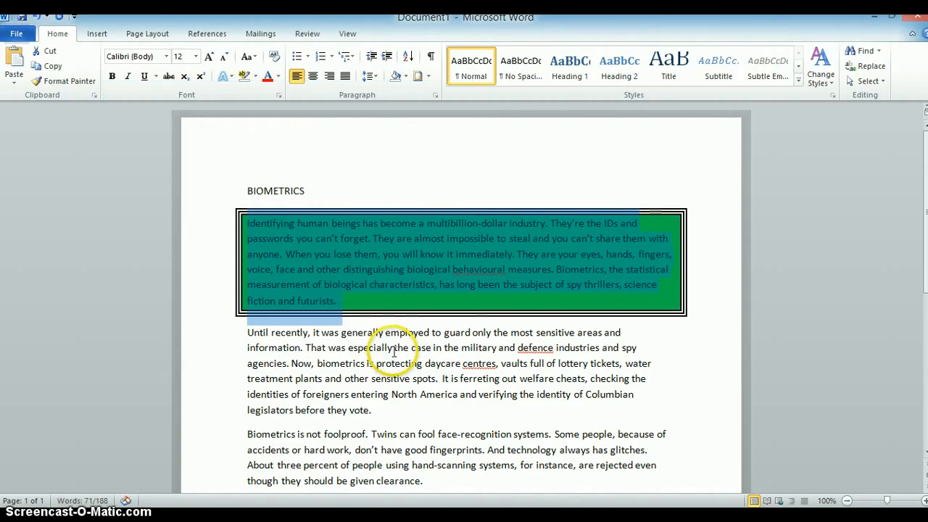
left_click(655, 330)
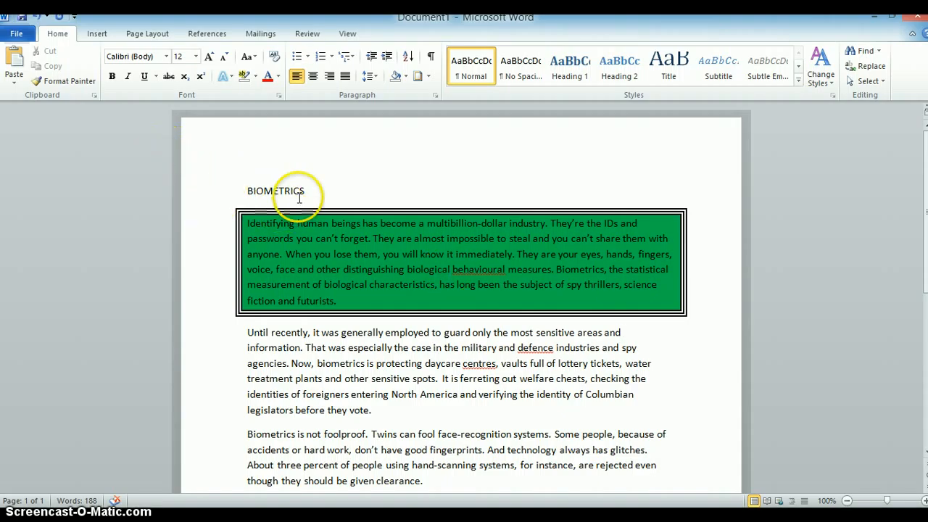
- Undo the green shading and the box border on the first body paragraph
left_click(35, 17)
left_click(35, 18)
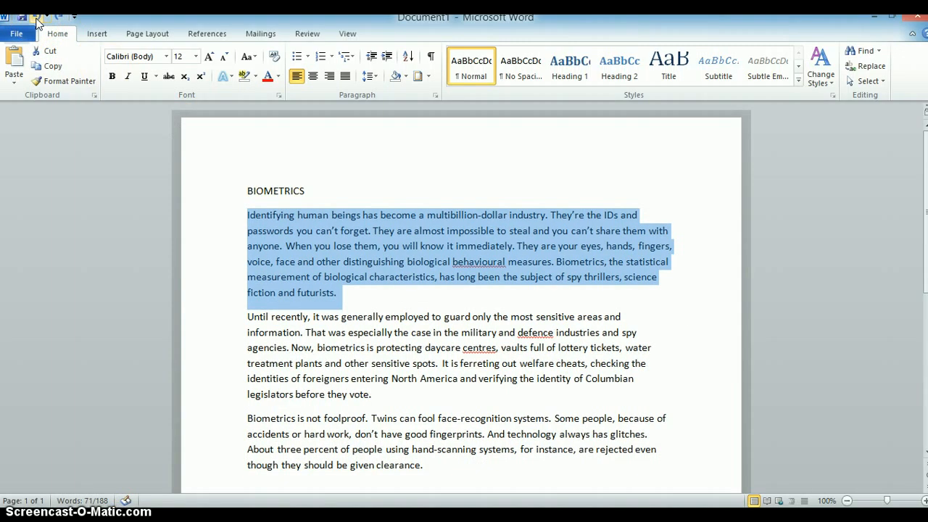
left_click(328, 187)
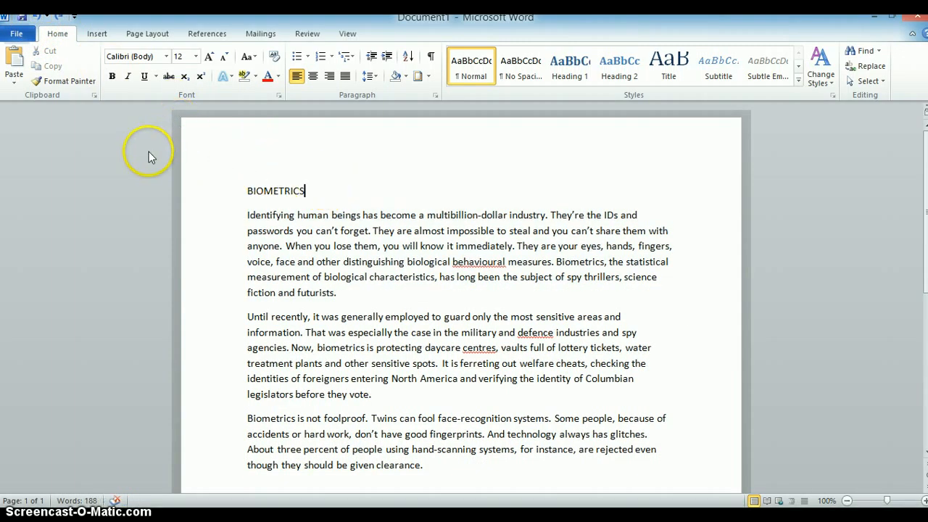
- Open the custom margin settings and set the document's top and left margins to 2"
left_click(148, 34)
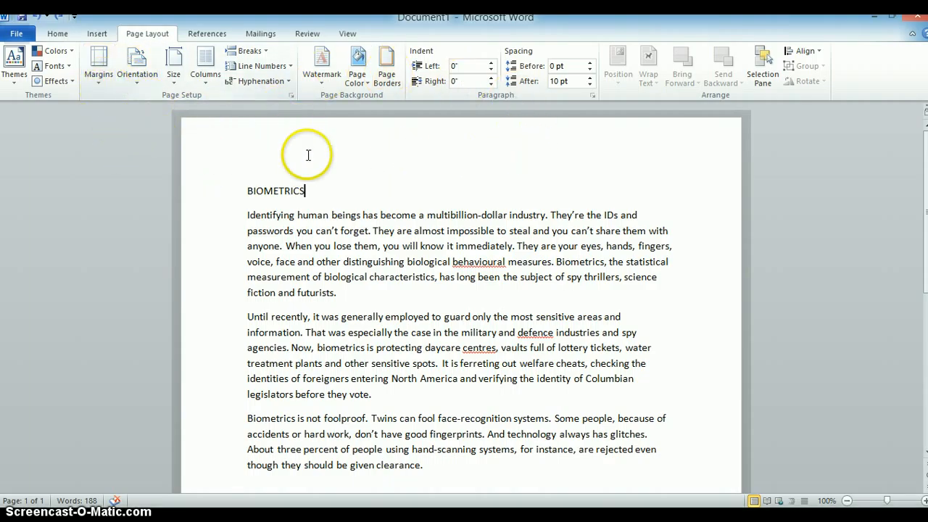
left_click(100, 80)
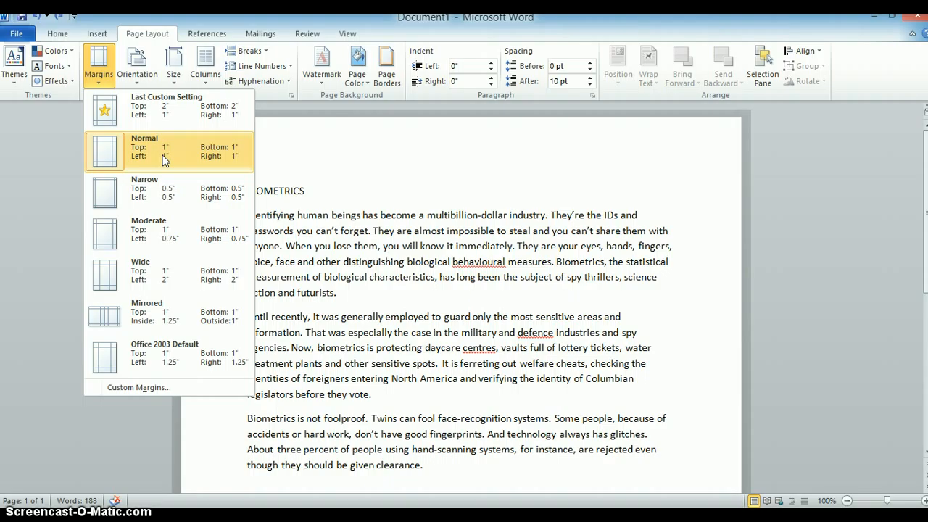
left_click(163, 187)
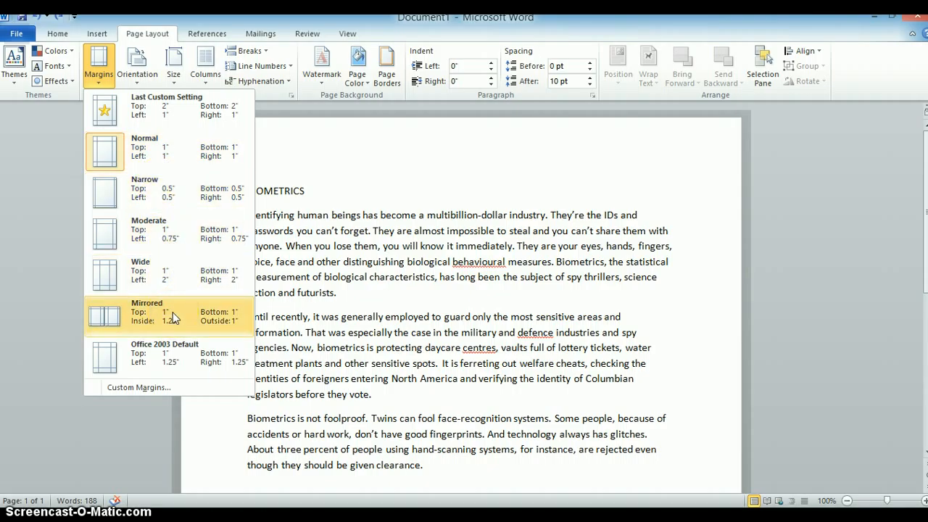
left_click(163, 391)
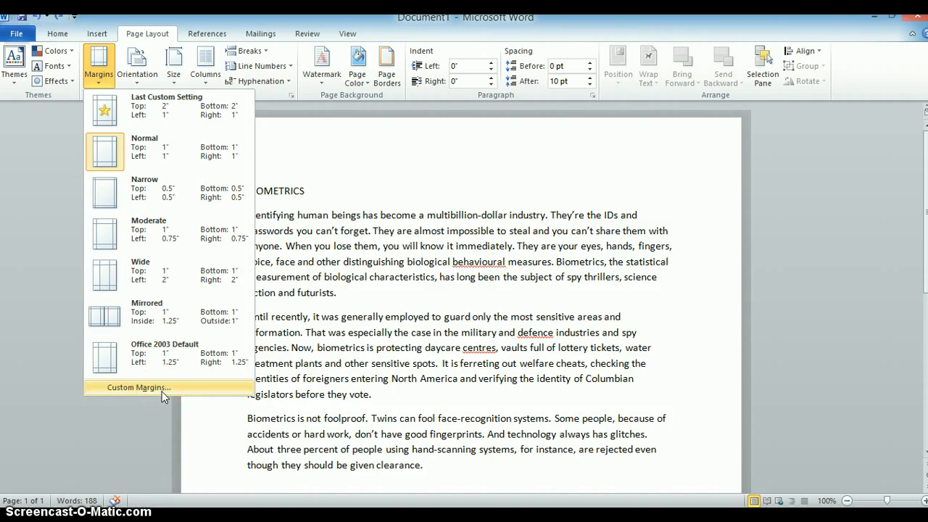
left_click(162, 392)
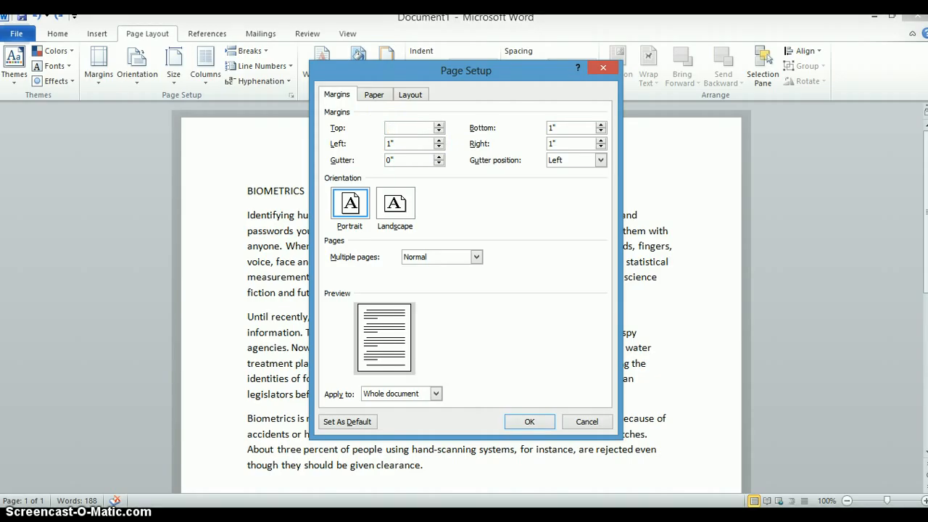
type("\"")
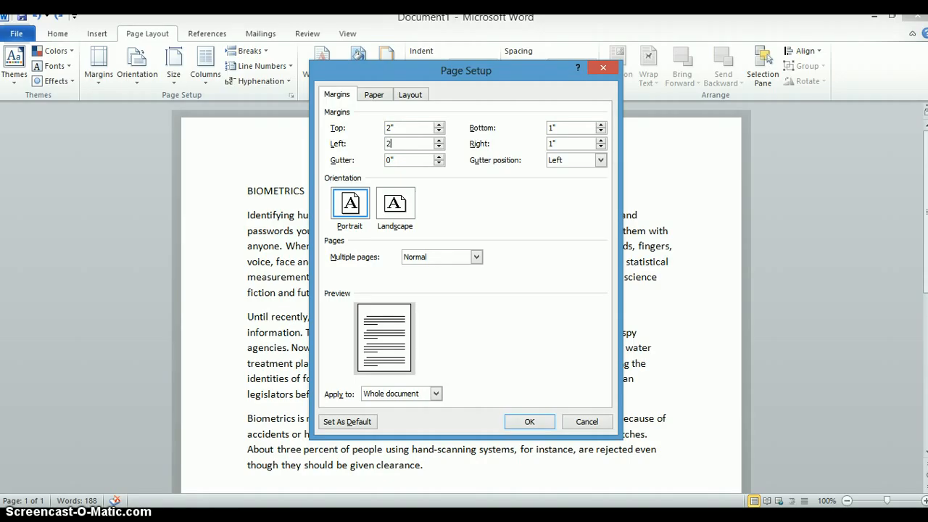
- Set the bottom and right margins to 2", keep the gutter position at Left, and apply the margins to the whole document
left_click(565, 127)
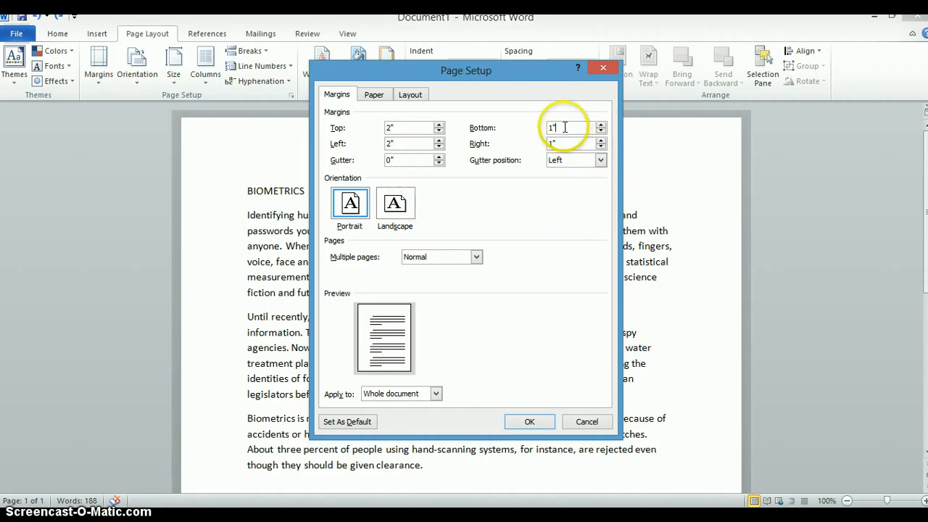
key("BackSpace")
key("BackSpace")
type("2")
double_click(559, 143)
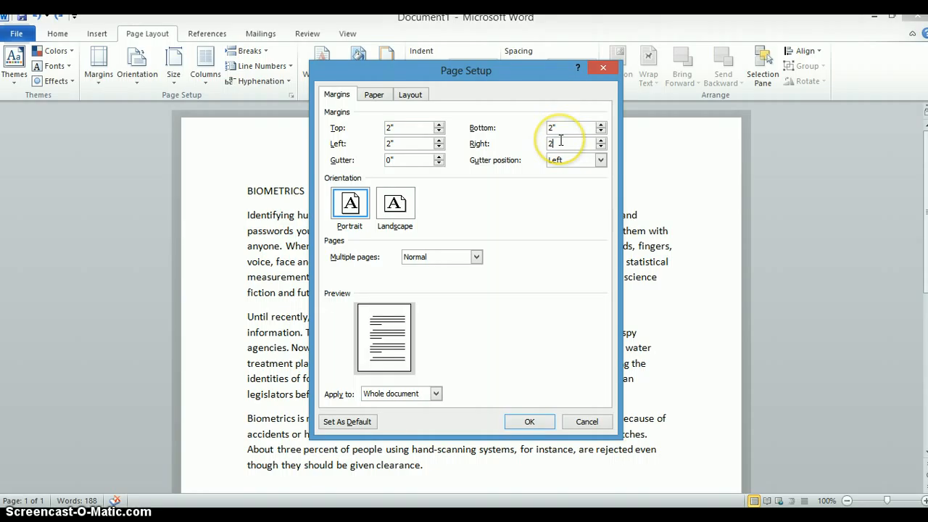
left_click(558, 159)
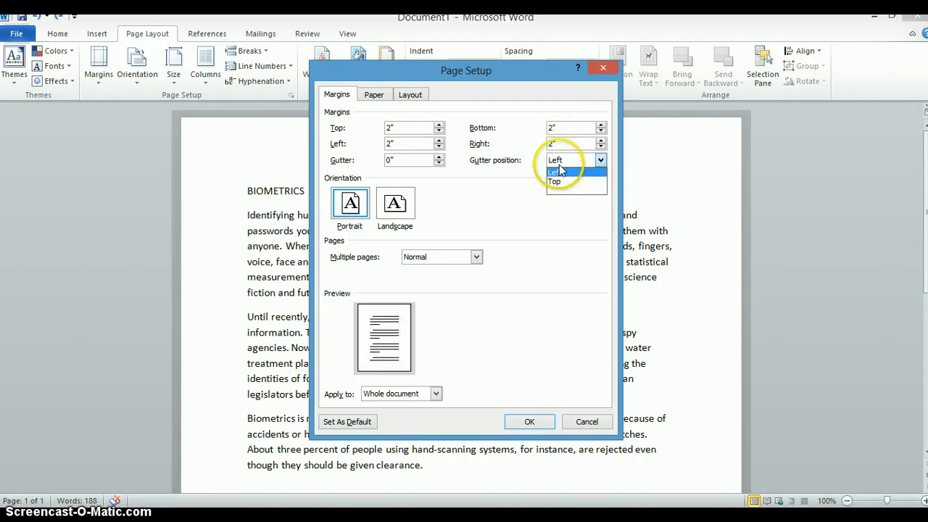
left_click(554, 167)
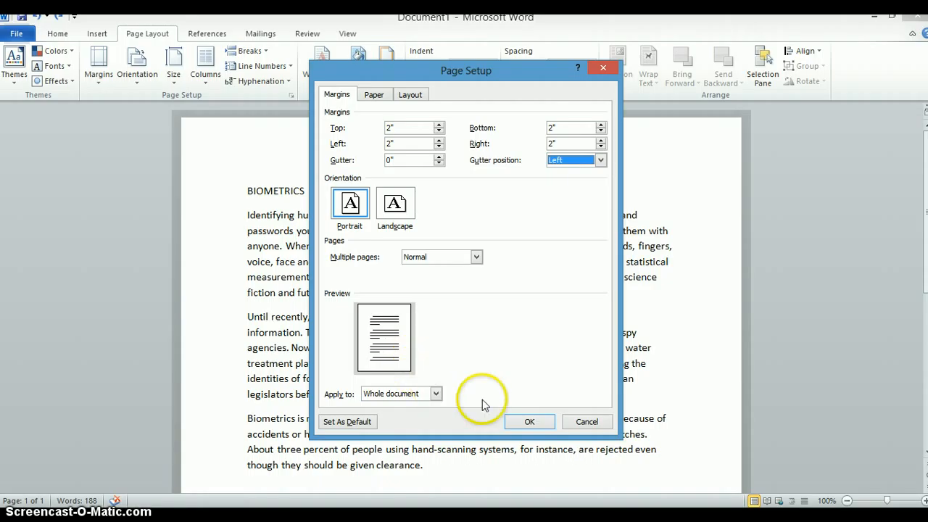
left_click(527, 423)
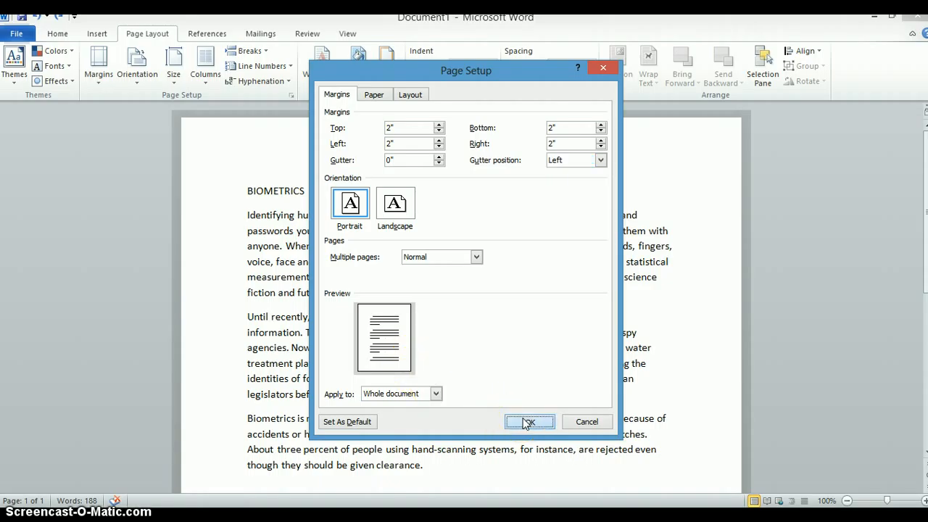
- Review the 2" margins down the whole page and undo the margin change
scroll(529, 340, "down", 3)
scroll(518, 344, "down", 2)
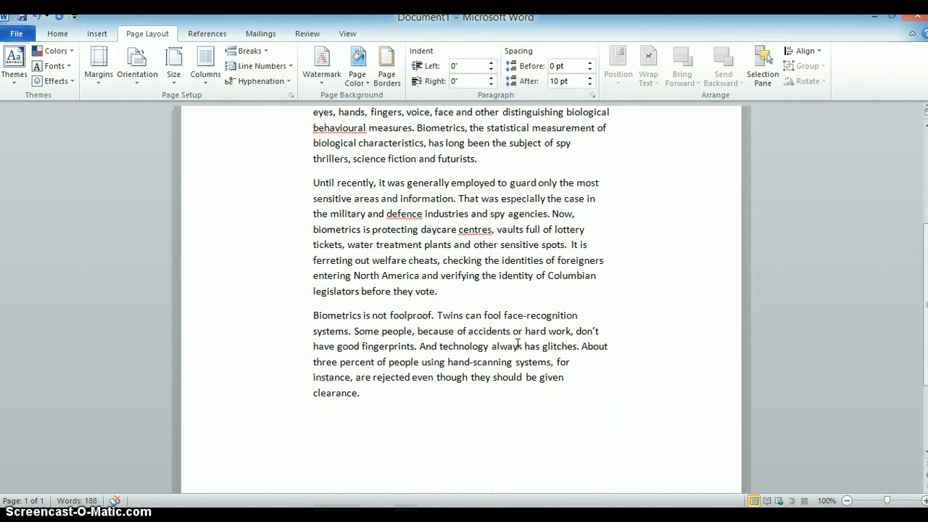
scroll(518, 343, "down", 3)
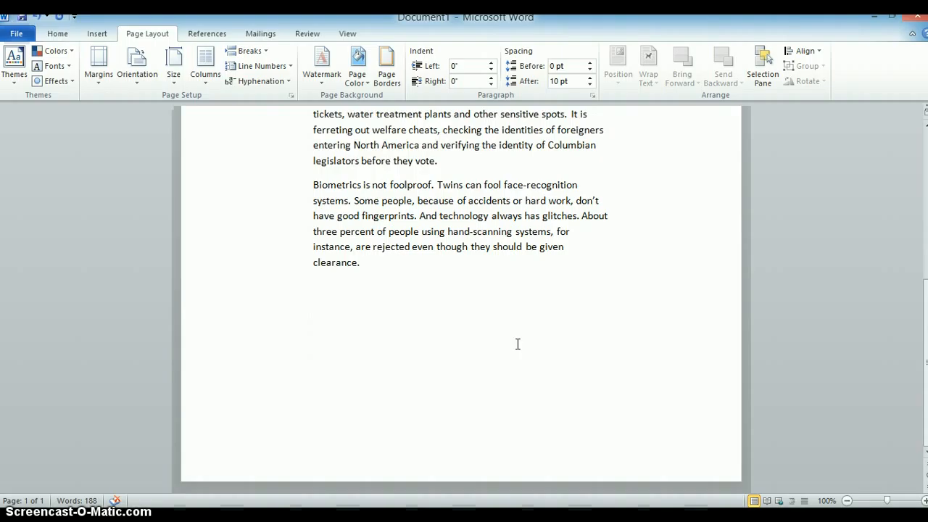
scroll(517, 344, "up", 8)
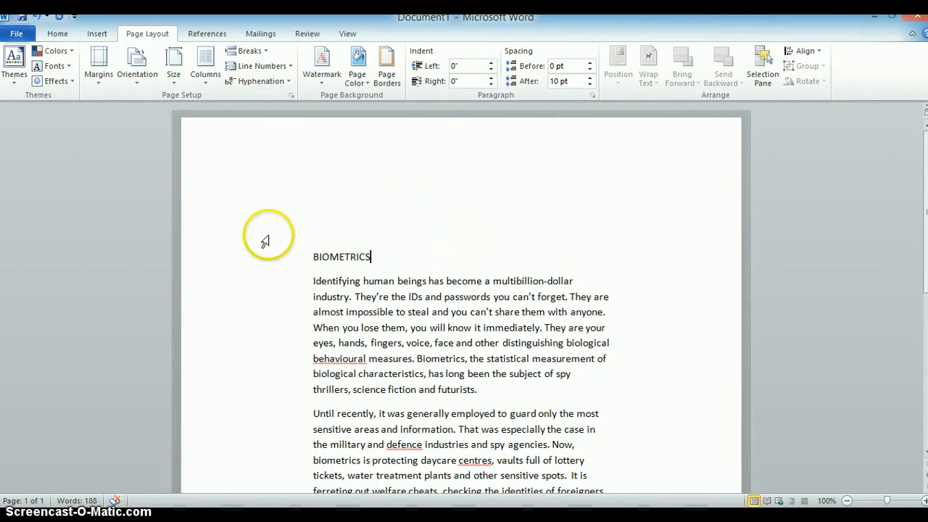
scroll(265, 241, "down", 2)
scroll(407, 128, "up", 2)
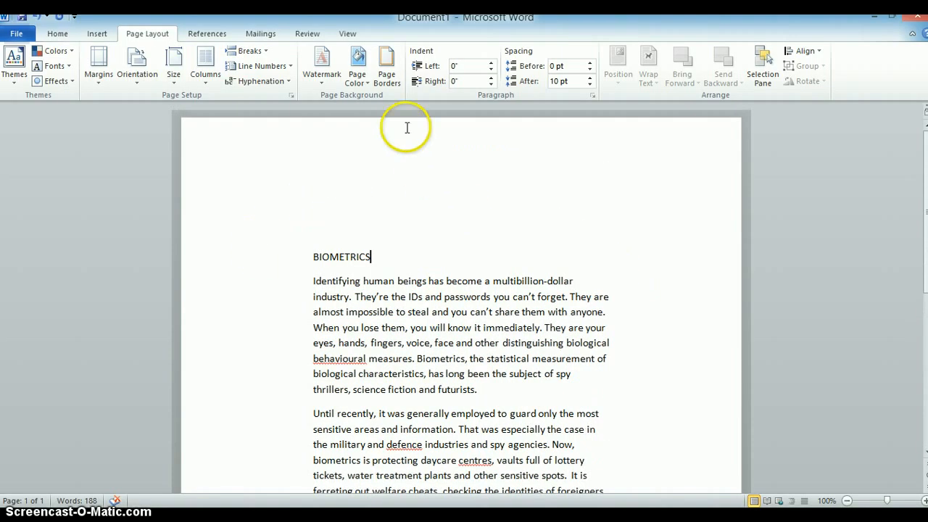
scroll(403, 202, "down", 7)
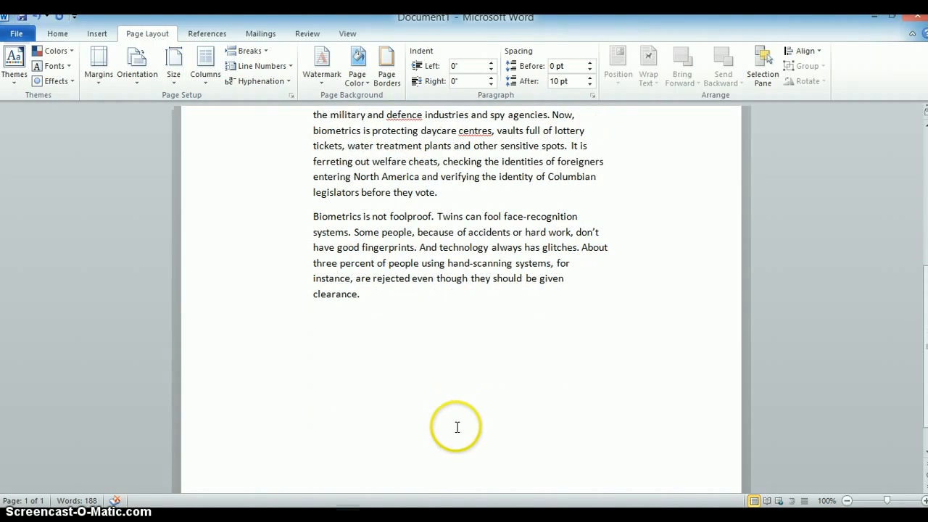
scroll(457, 427, "down", 1)
scroll(435, 336, "up", 3)
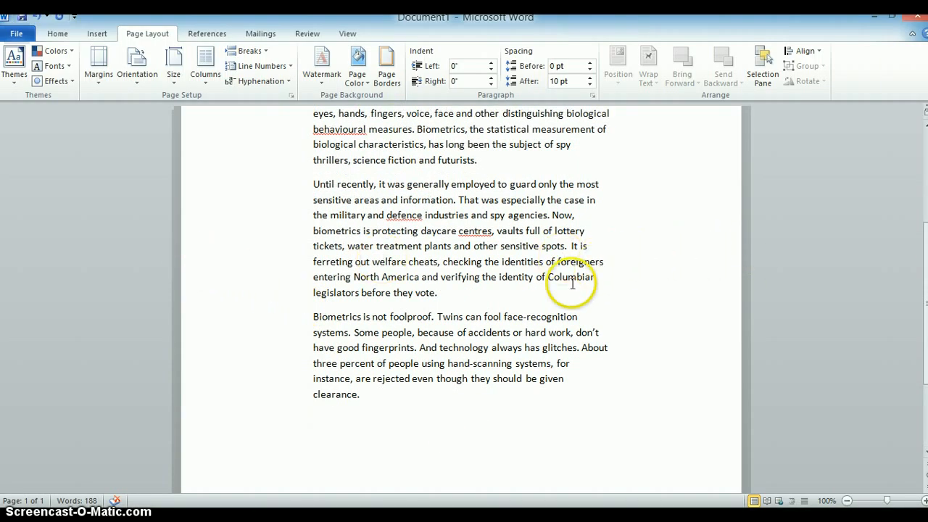
scroll(377, 312, "up", 3)
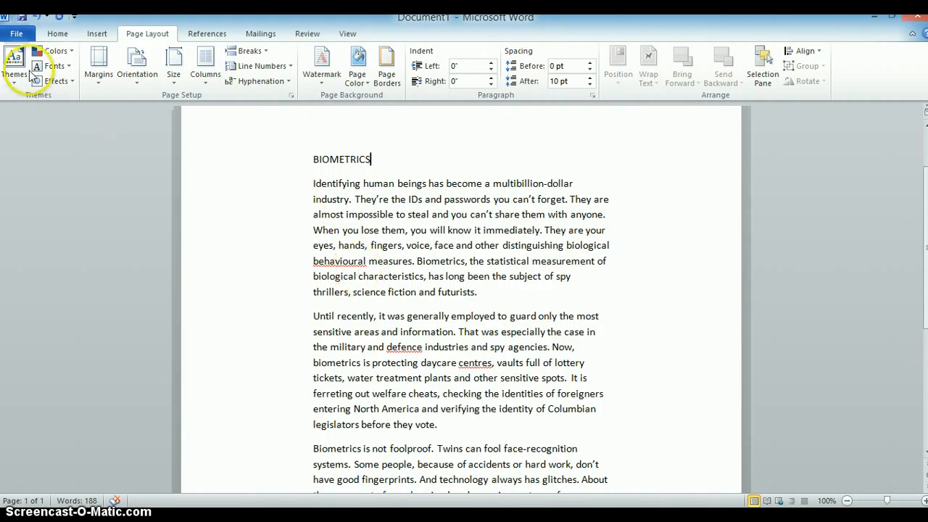
left_click(37, 16)
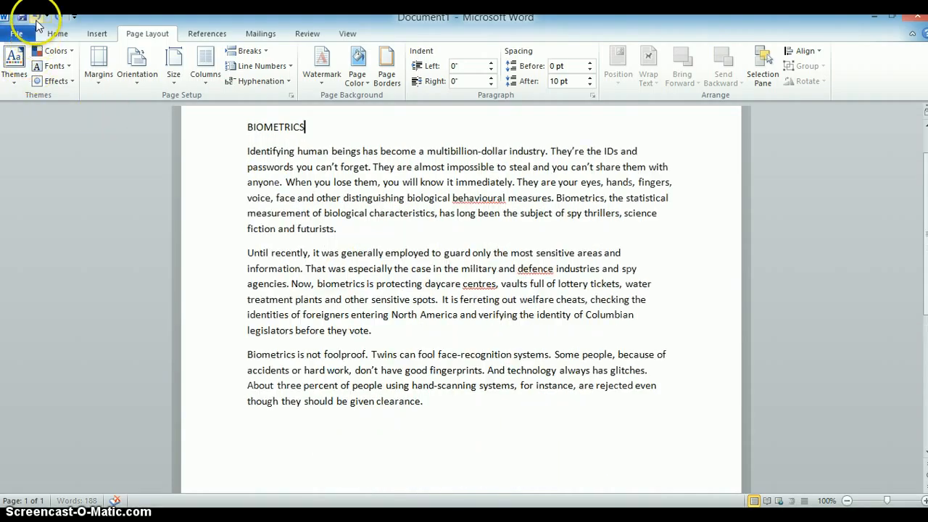
- Open the page orientation choices and examine how the whole page is laid out in Portrait
left_click(135, 75)
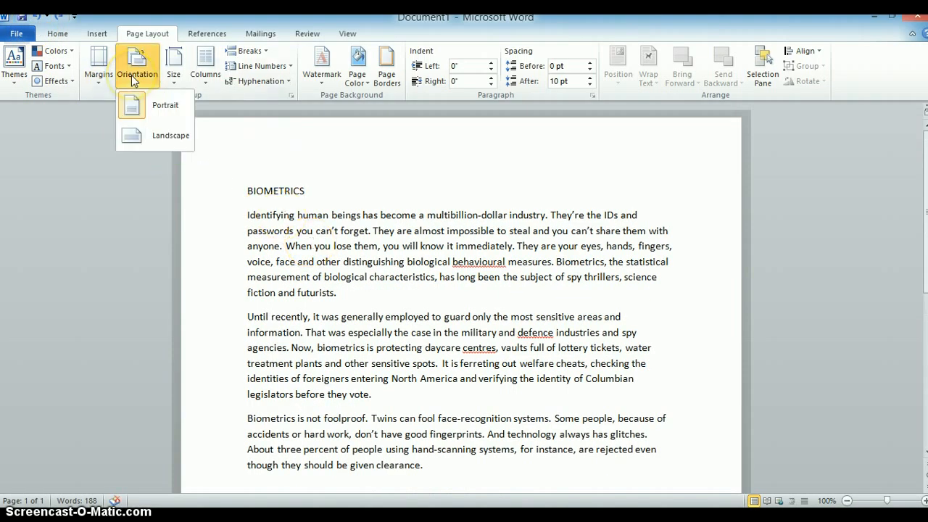
left_click(153, 106)
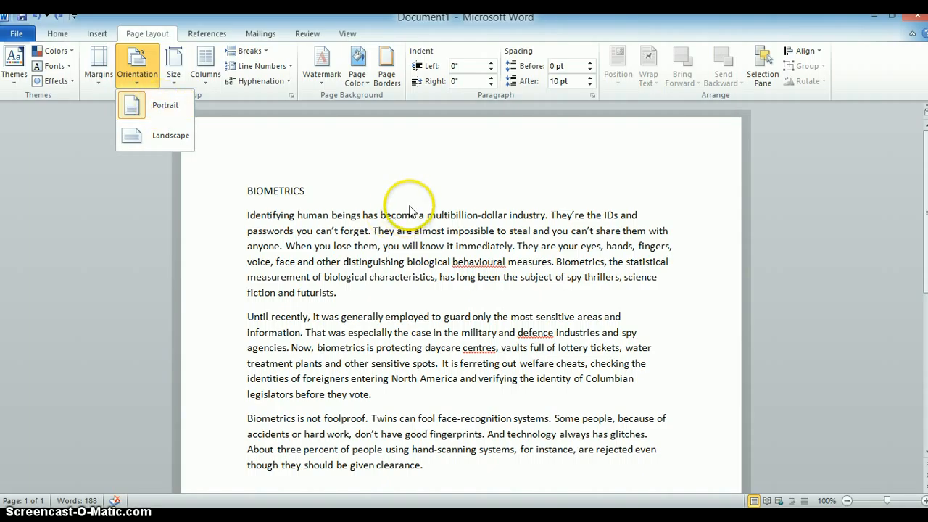
scroll(550, 259, "down", 3)
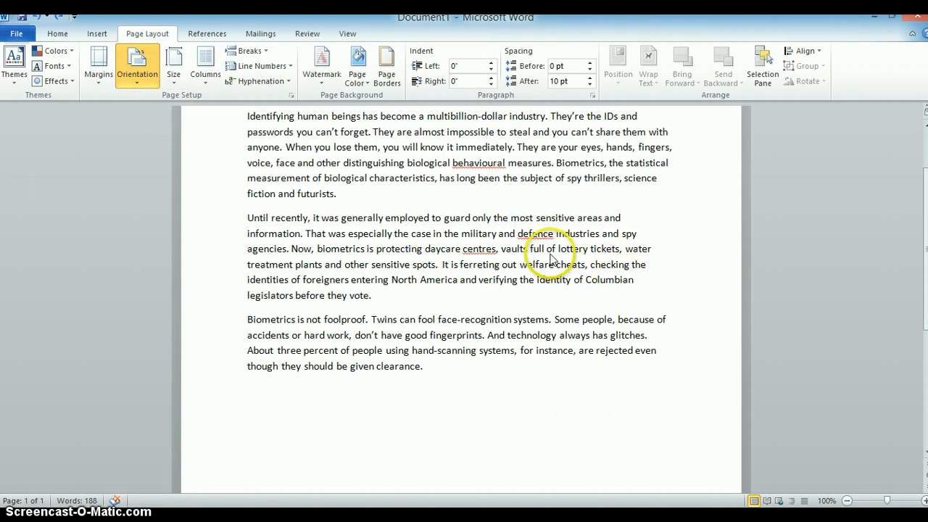
scroll(550, 258, "down", 8)
scroll(549, 253, "up", 11)
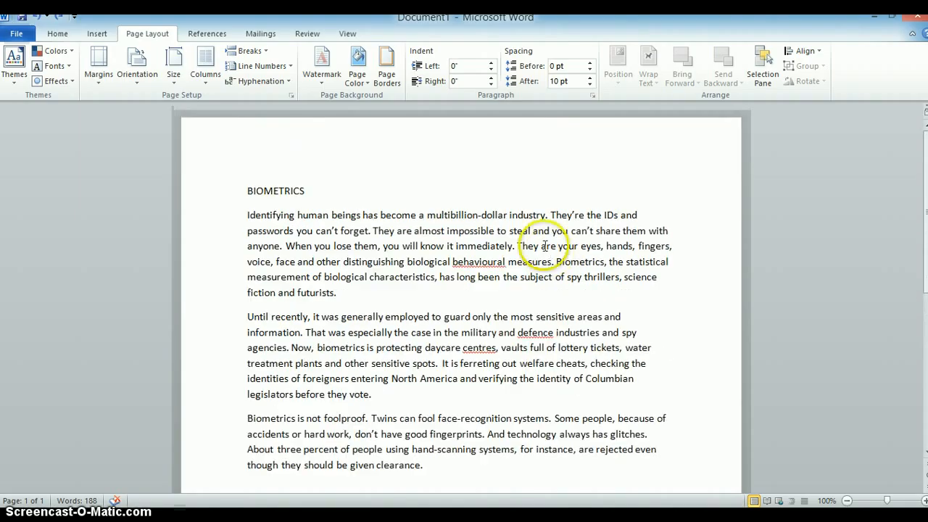
- Switch the page orientation to Landscape and look over the whole page
left_click(138, 69)
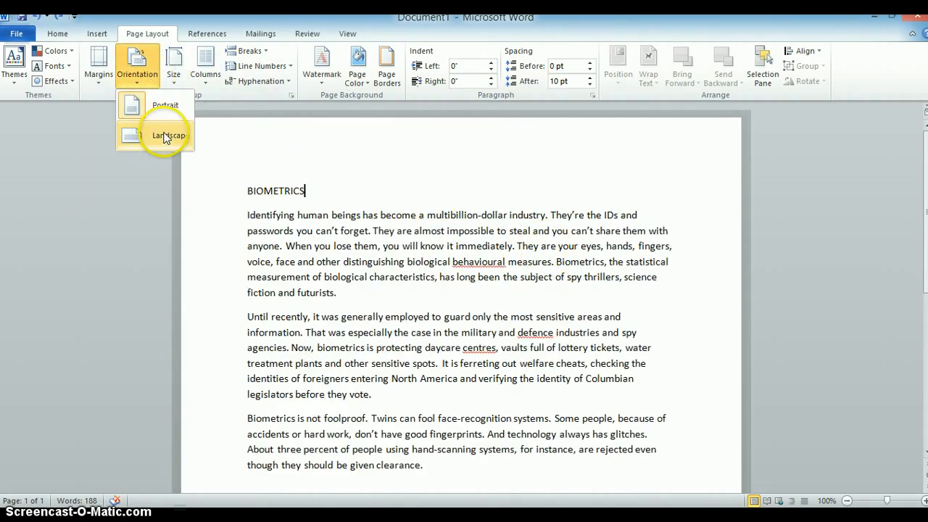
left_click(166, 137)
scroll(250, 184, "down", 3)
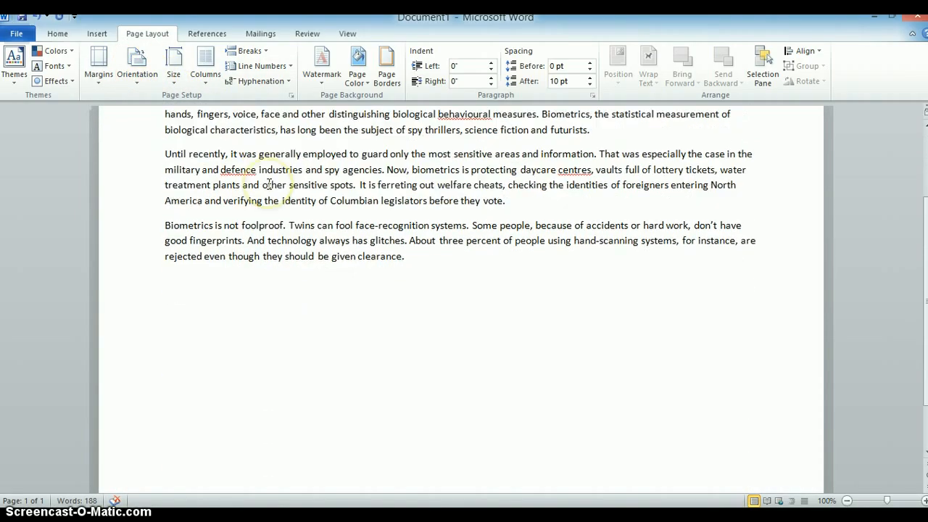
scroll(268, 185, "down", 2)
scroll(259, 186, "up", 7)
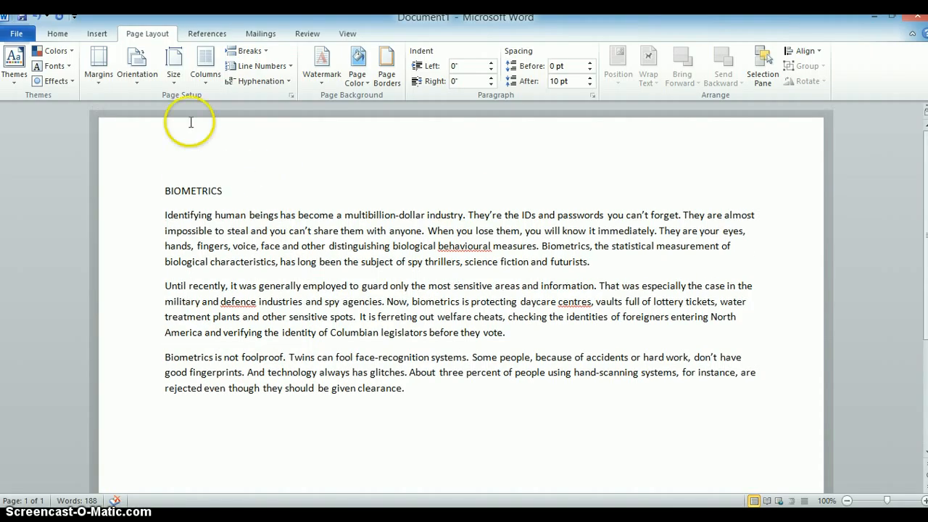
- Return the page orientation to Portrait
left_click(142, 80)
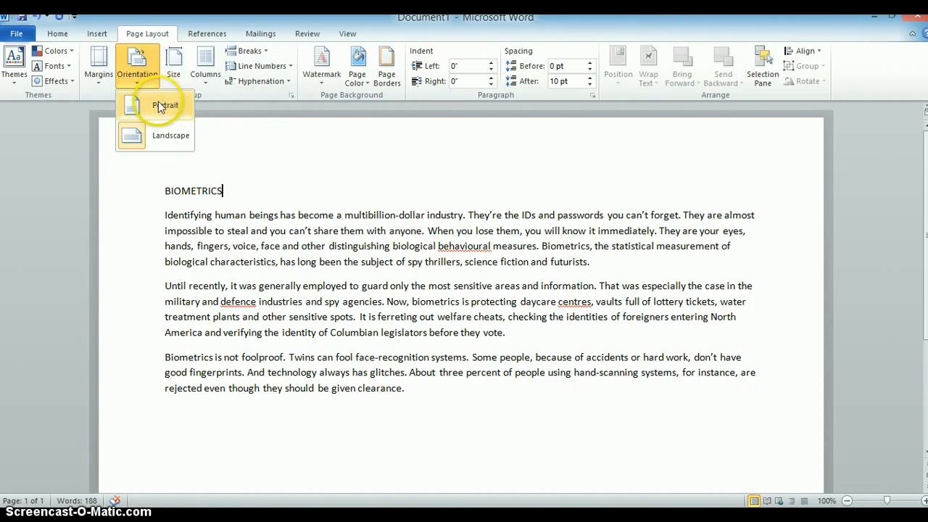
left_click(158, 105)
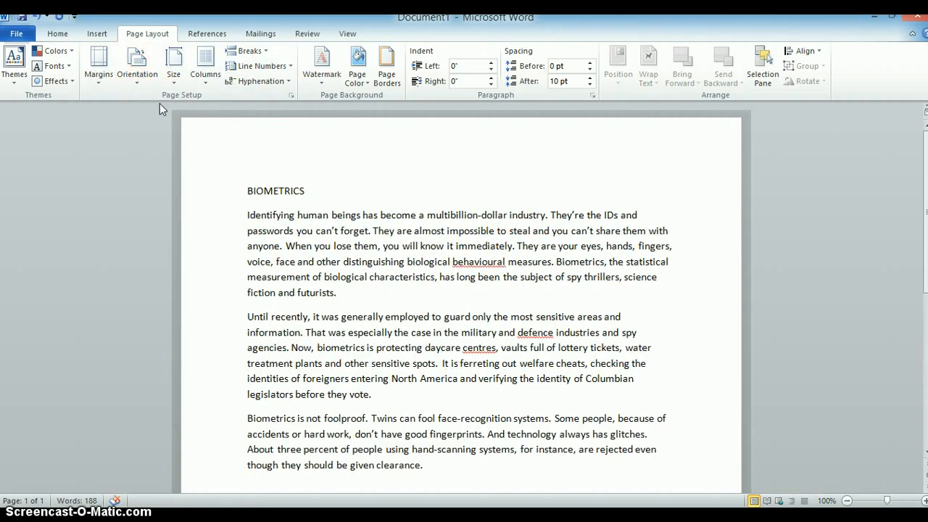
mouse_move(160, 102)
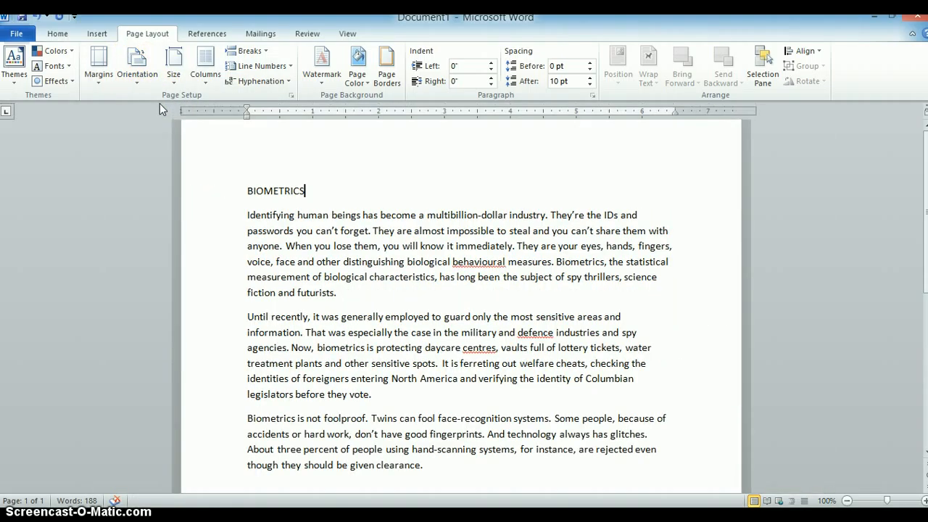
left_click(324, 155)
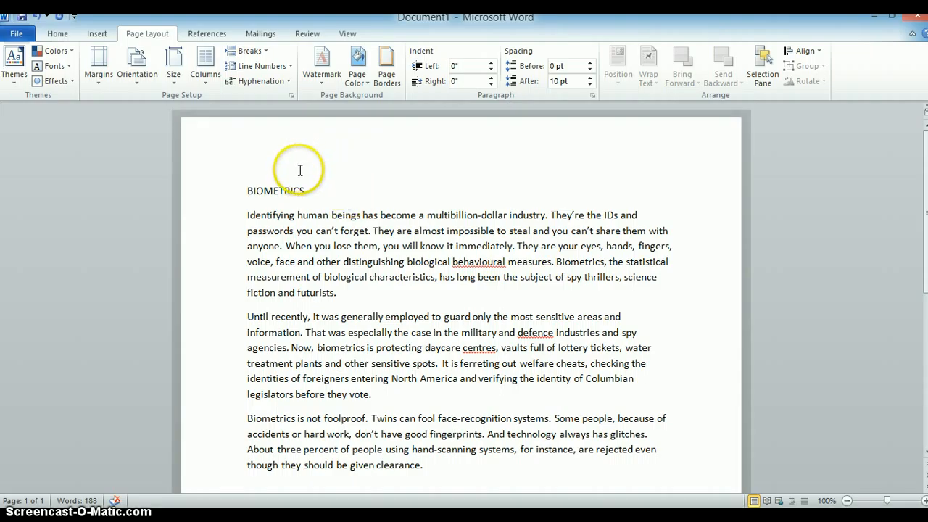
- Apply the standard red page color to the document and look over the page
left_click(359, 78)
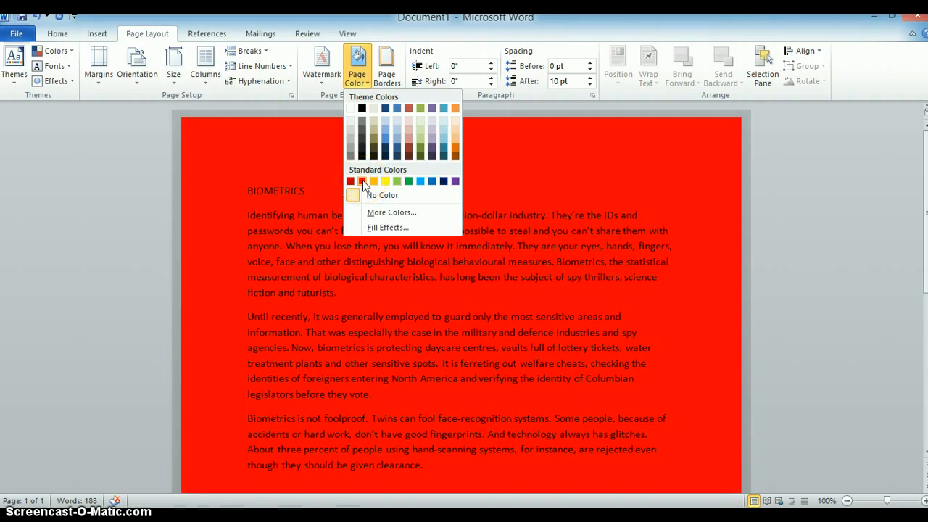
left_click(362, 180)
scroll(447, 218, "down", 5)
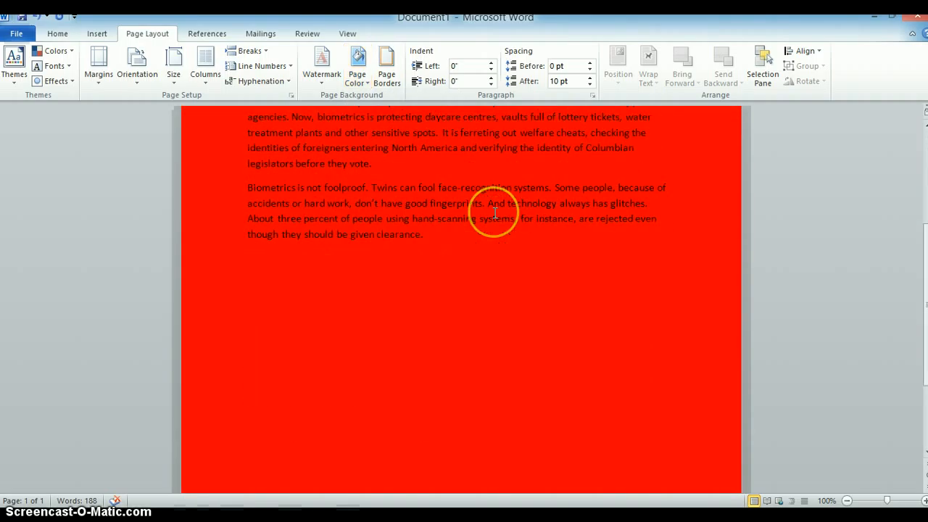
scroll(392, 271, "up", 4)
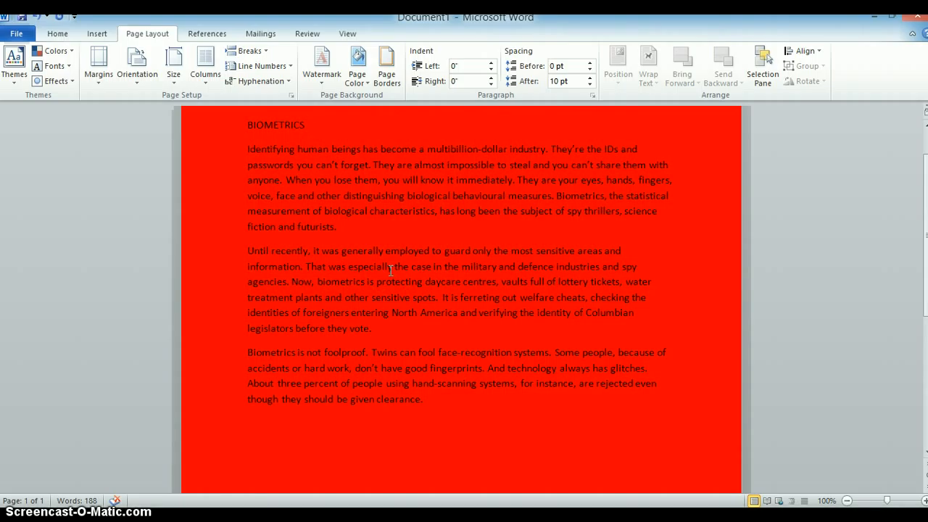
- Remove the page background by setting the page color to No Color
left_click(356, 86)
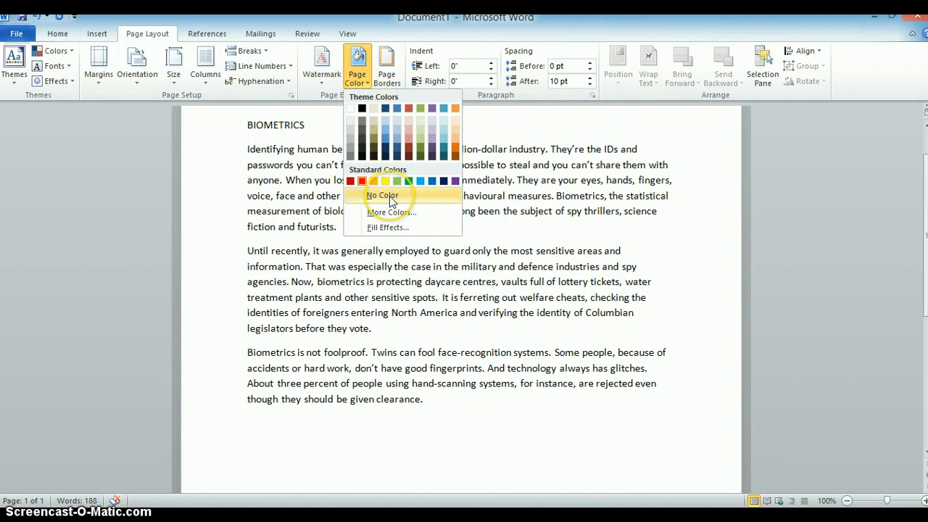
left_click(382, 196)
scroll(409, 210, "up", 2)
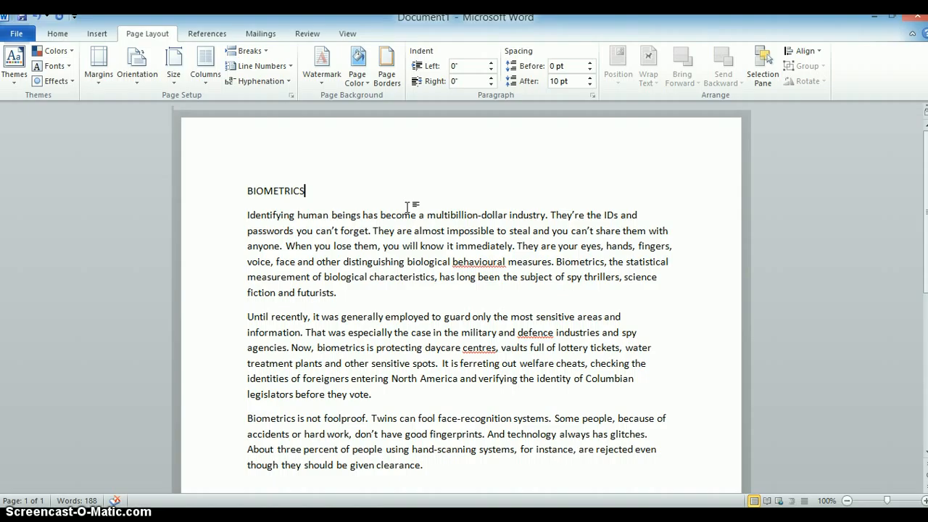
- Change the font of the BIOMETRICS title and the first paragraph to Chiller
left_click(58, 34)
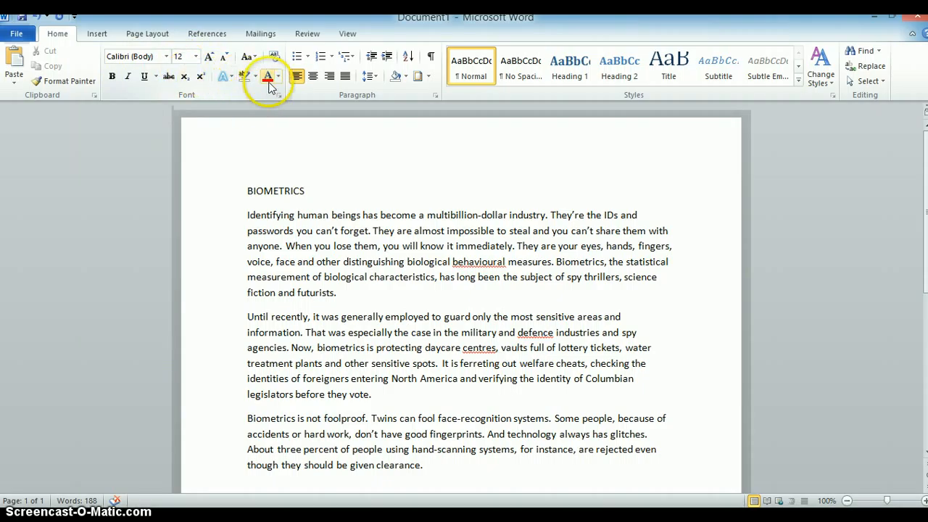
scroll(360, 152, "down", 1)
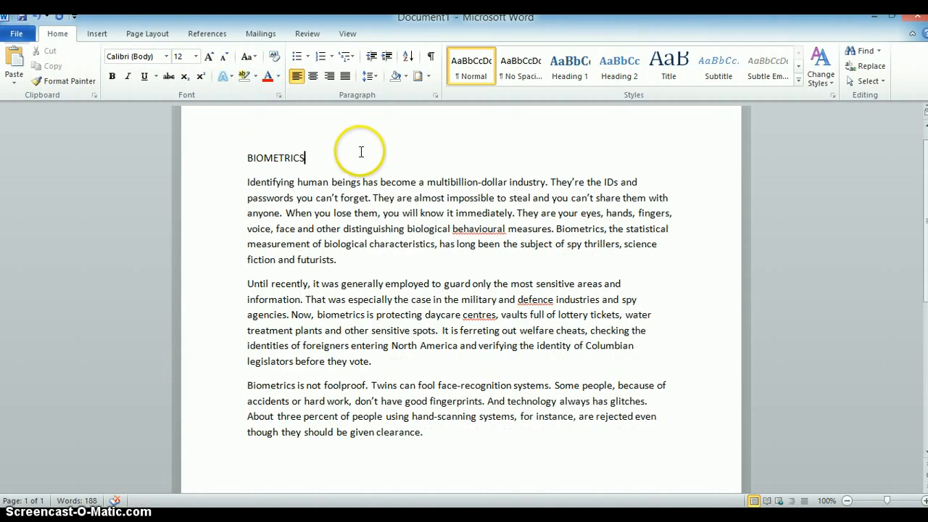
left_click(248, 177)
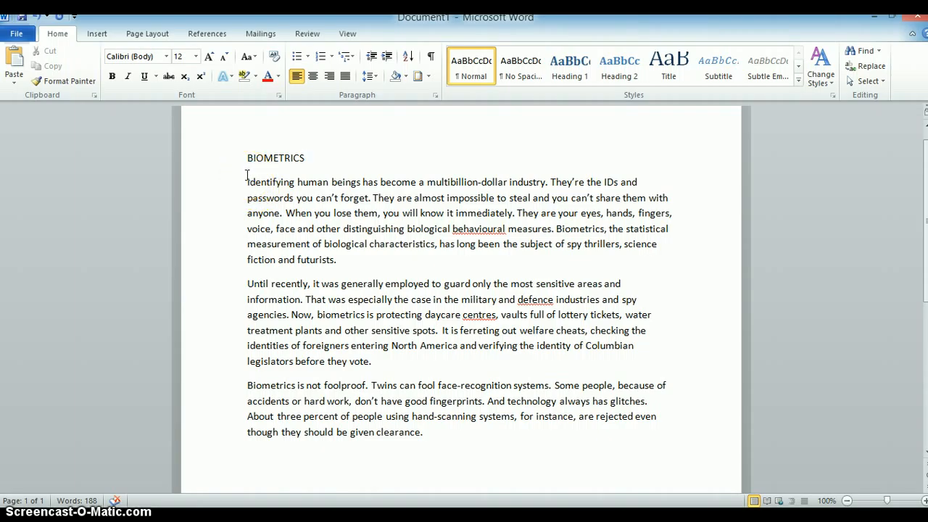
left_click_drag(305, 158, 348, 259)
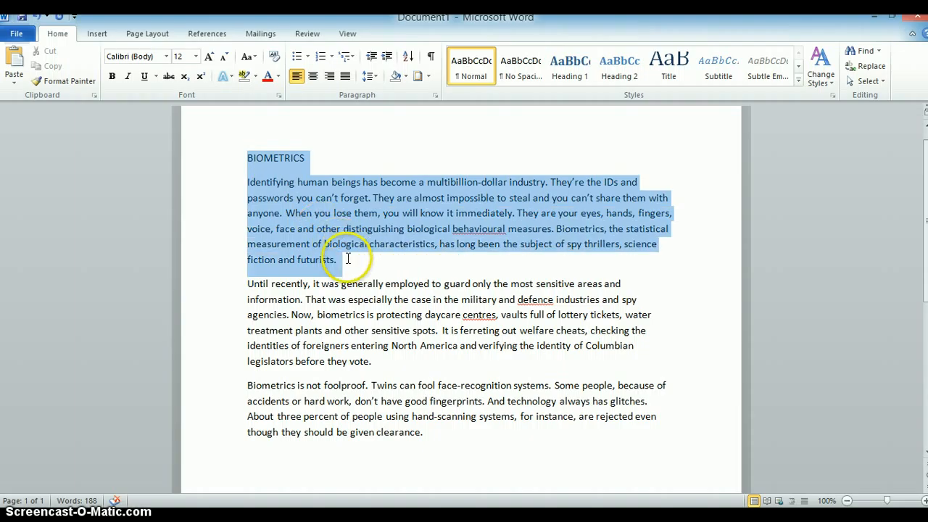
left_click(166, 57)
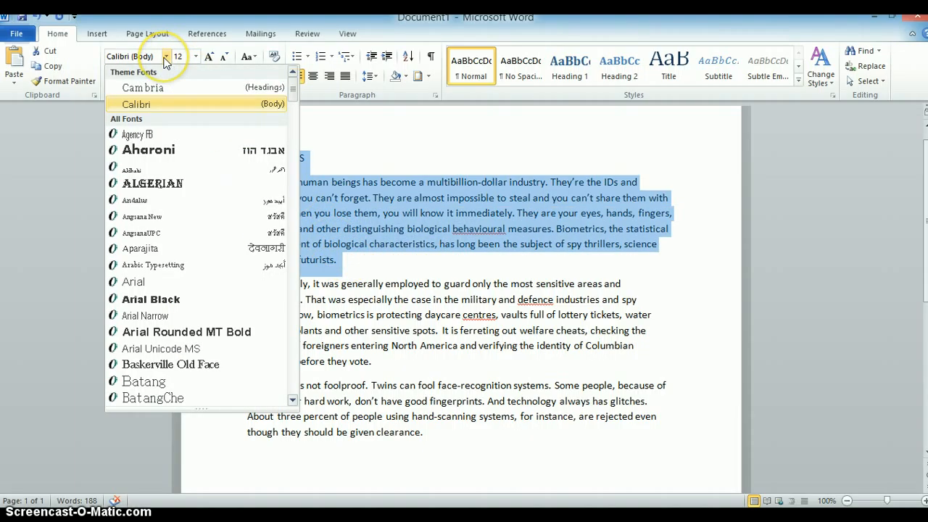
scroll(208, 187, "down", 2)
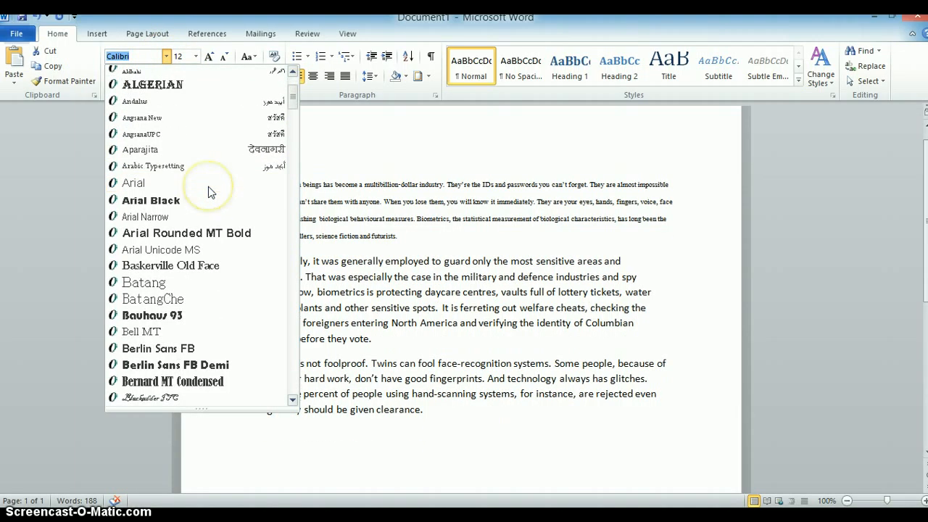
scroll(208, 186, "up", 1)
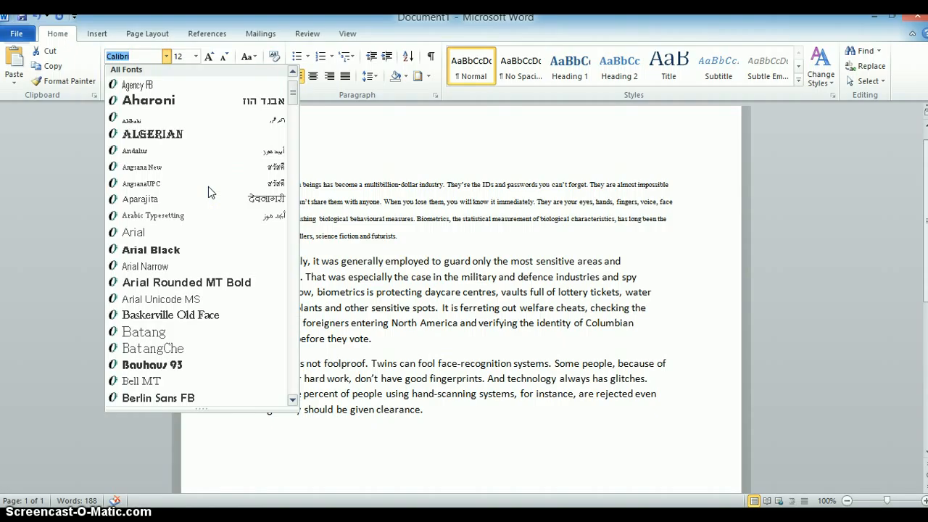
type("Chiller")
key("Return")
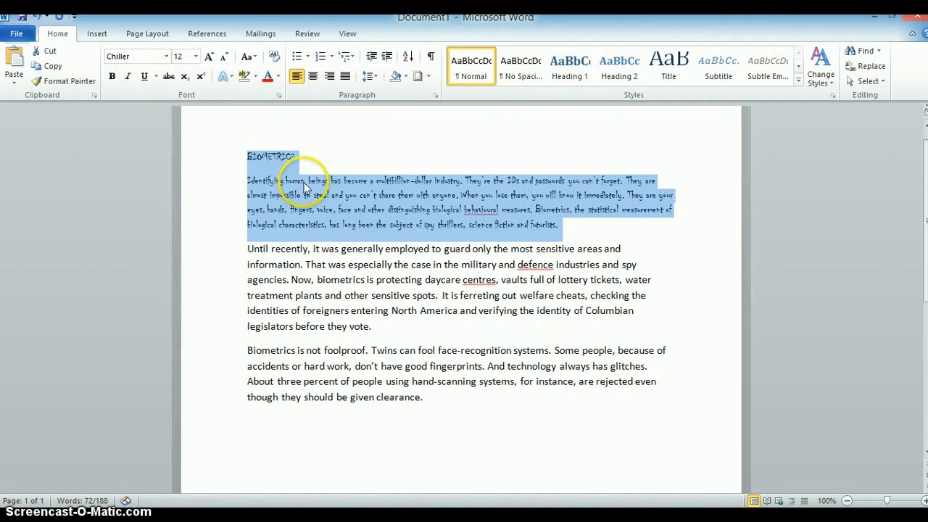
left_click(349, 166)
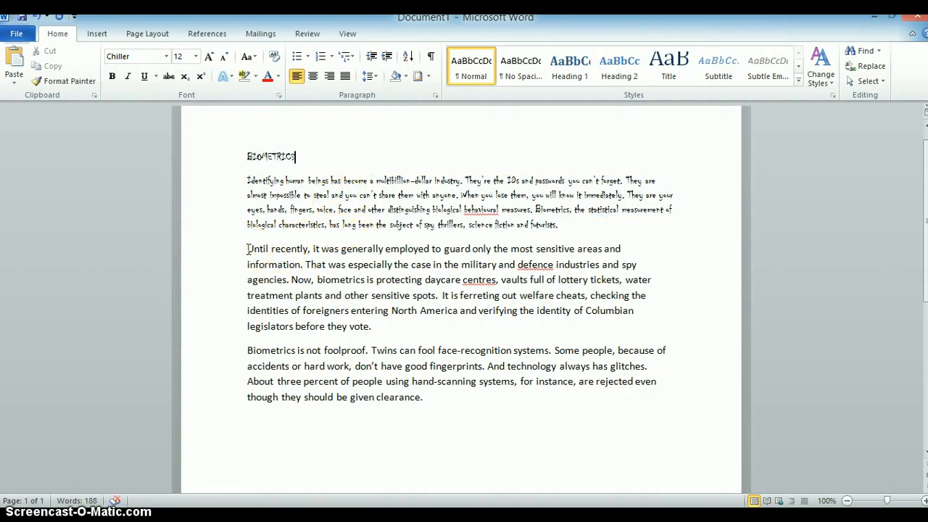
- Change the font of the second paragraph, starting "Until recently", to Old English Text MT
left_click_drag(247, 249, 384, 330)
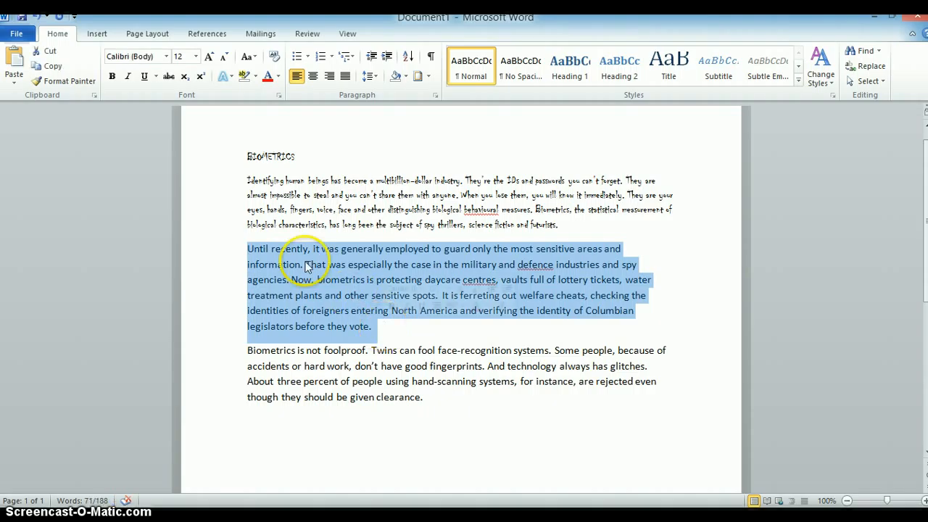
left_click(158, 57)
type("Ol")
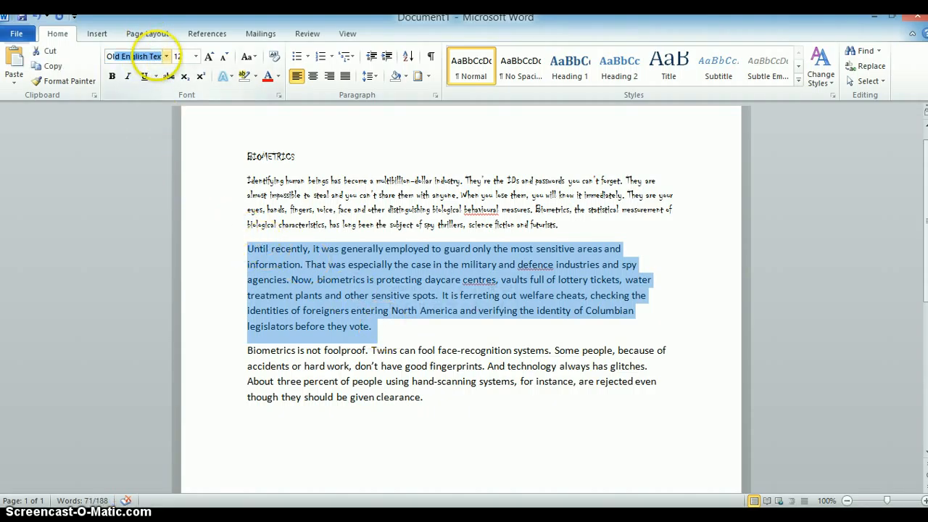
type("d")
key("Return")
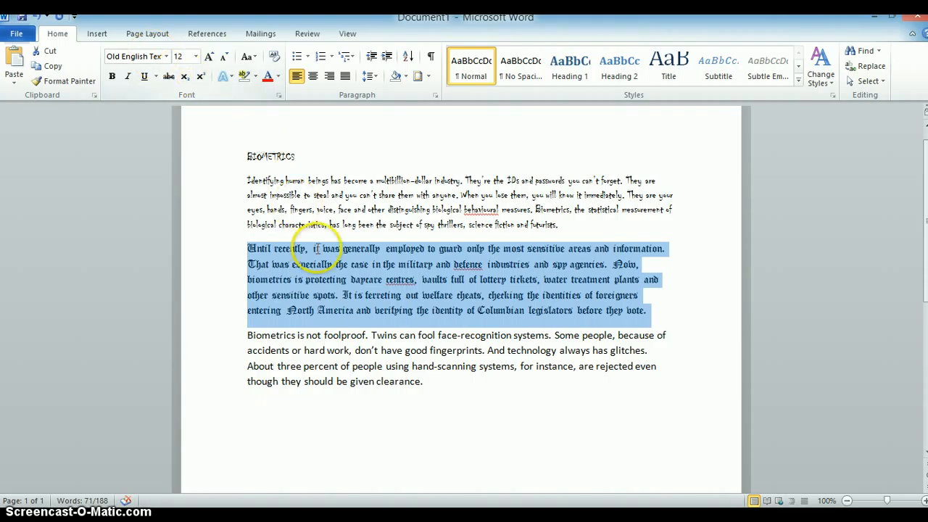
left_click(166, 57)
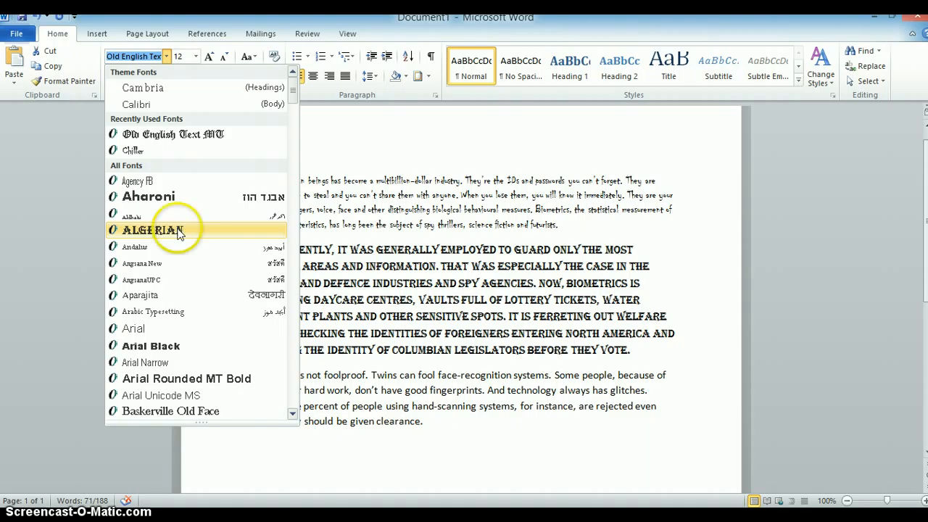
left_click(688, 269)
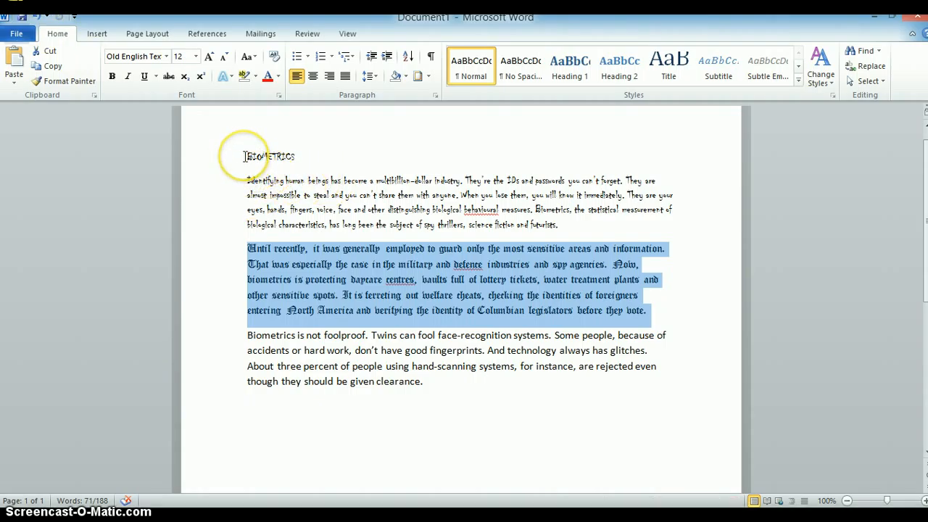
- Grow the font of the title and first paragraph stepwise to 16 pt and shrink it back to 12 pt
left_click_drag(244, 157, 566, 232)
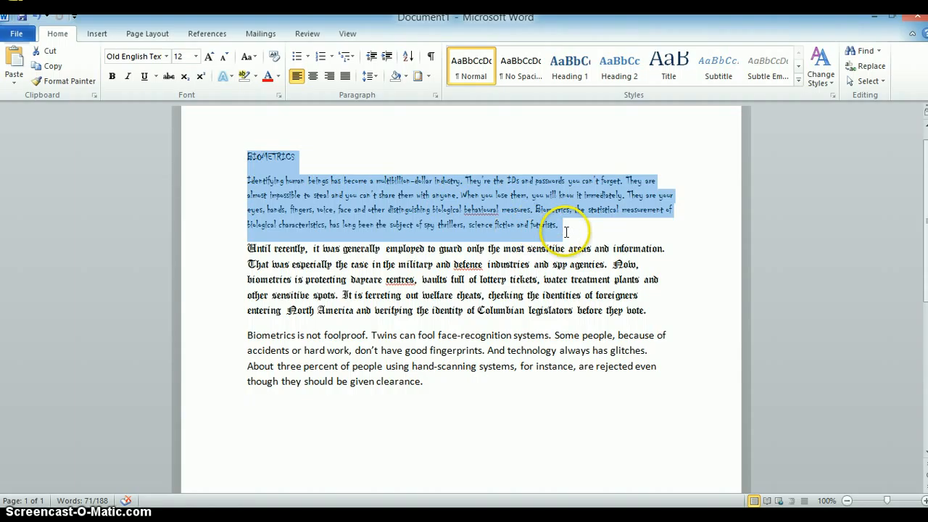
left_click(194, 60)
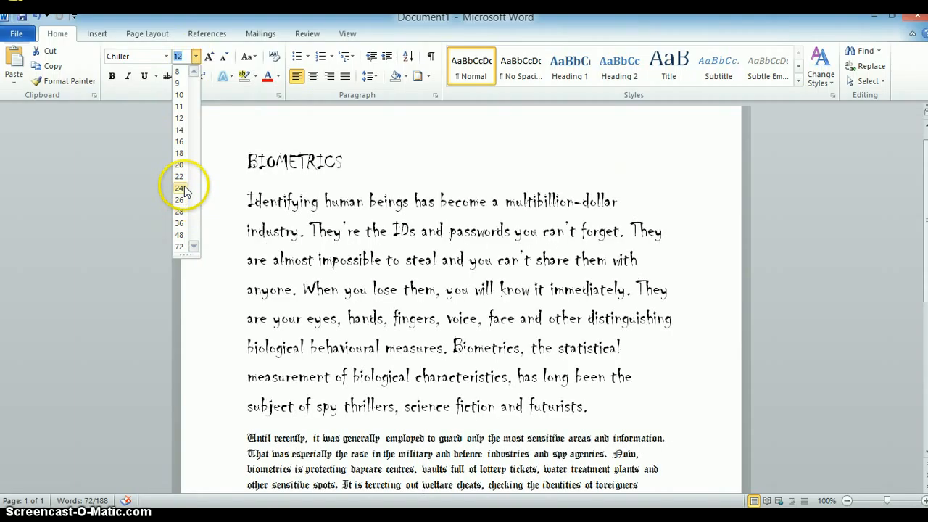
left_click(225, 125)
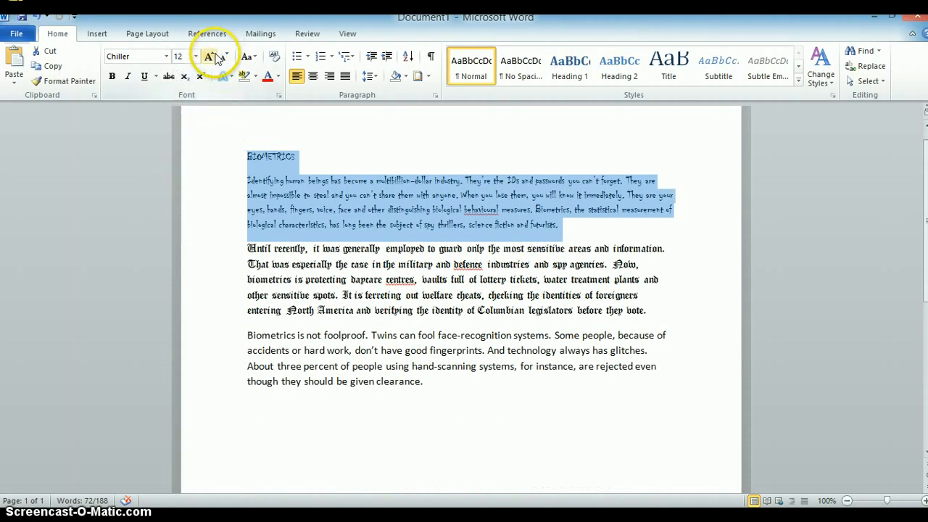
left_click(214, 58)
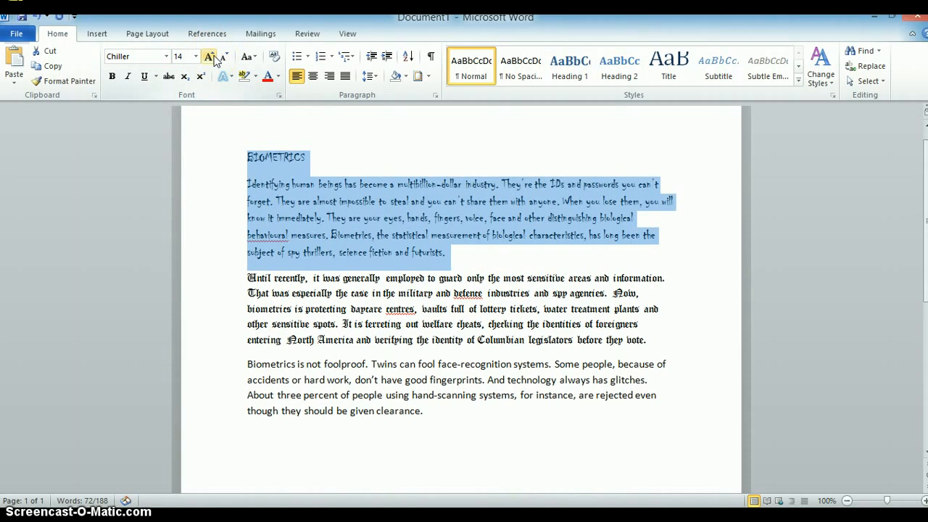
left_click(214, 58)
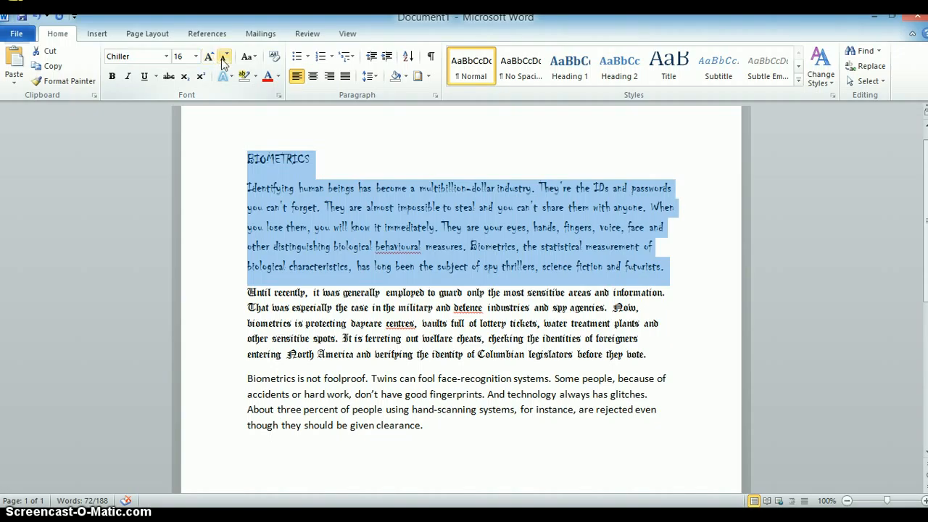
left_click(223, 57)
left_click(224, 58)
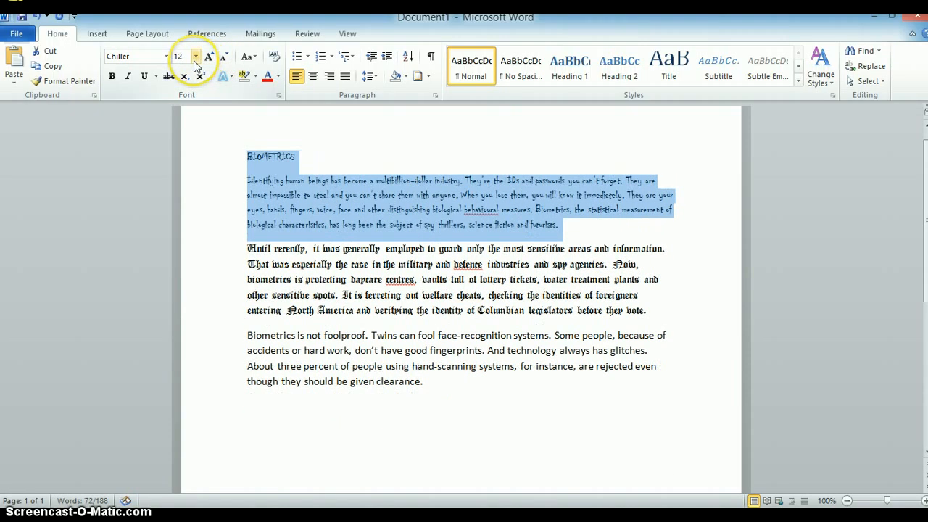
- Set the font size of the title and first paragraph to 16 pt and deselect the text
left_click(195, 58)
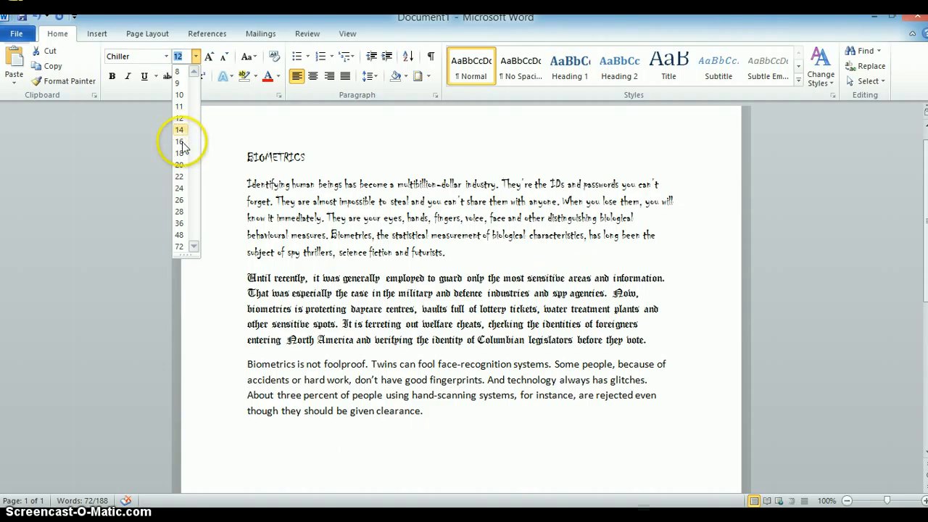
left_click(180, 141)
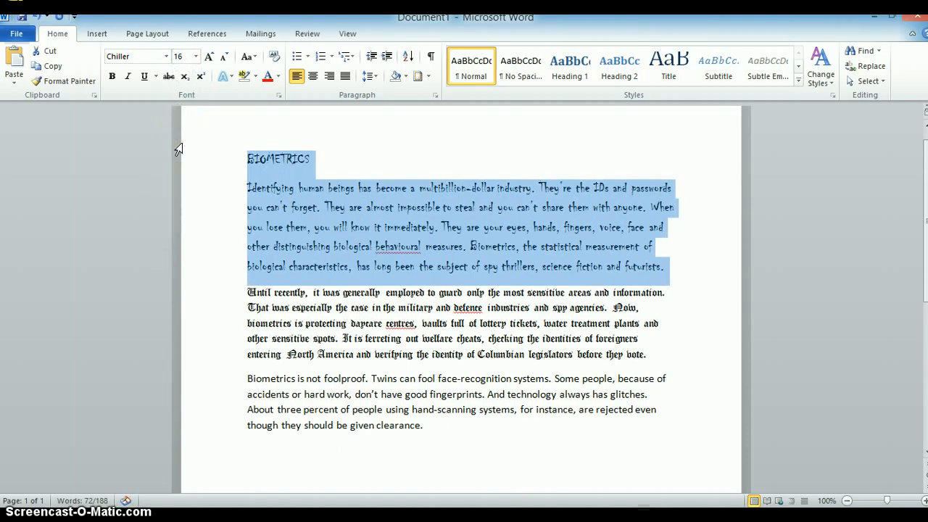
left_click(394, 145)
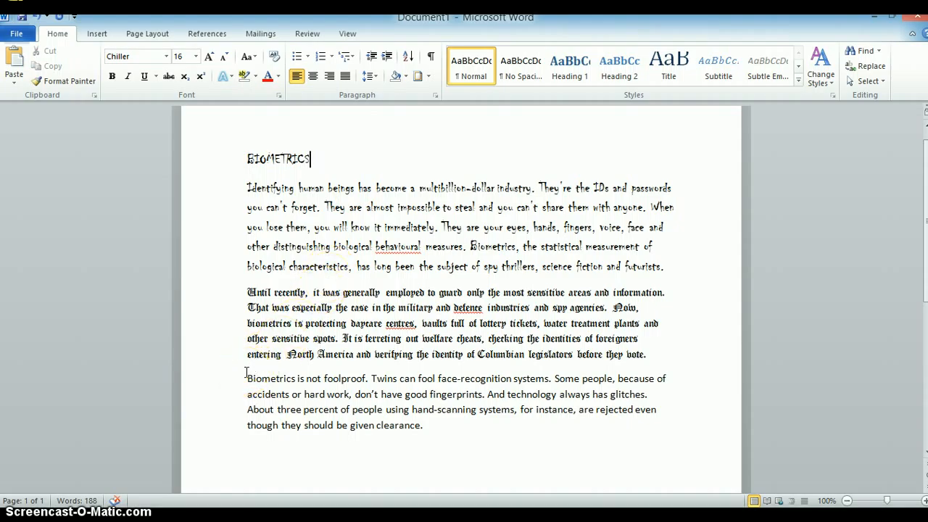
- Apply bold, italic and underline to the last paragraph, starting "Biometrics is not foolproof"
left_click_drag(248, 377, 426, 432)
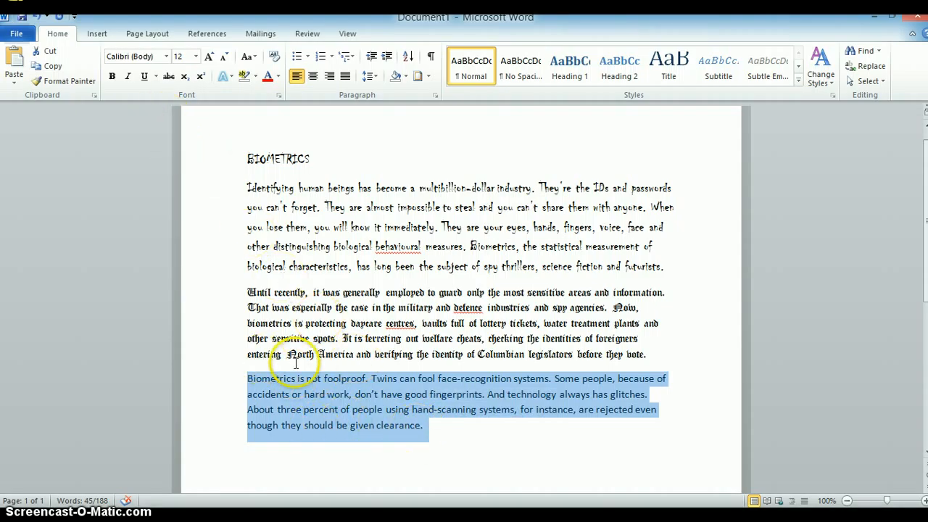
left_click(112, 77)
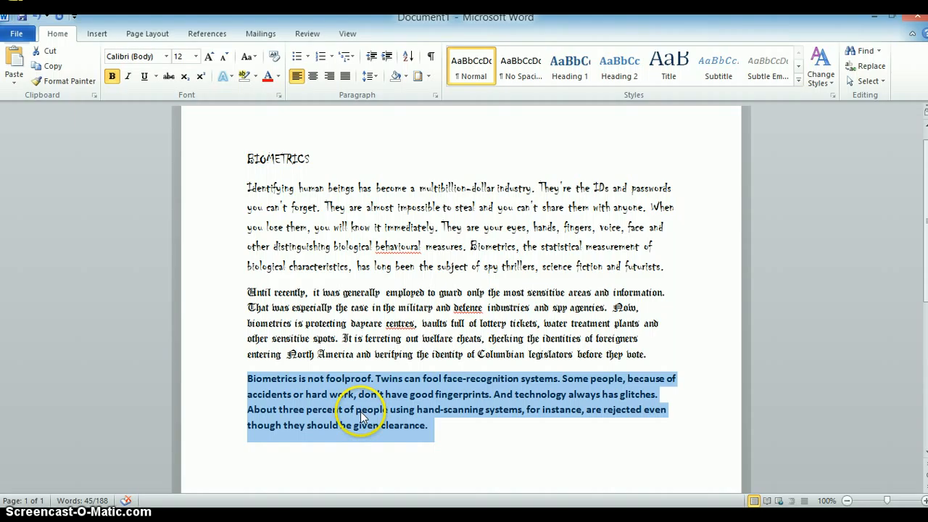
left_click(129, 76)
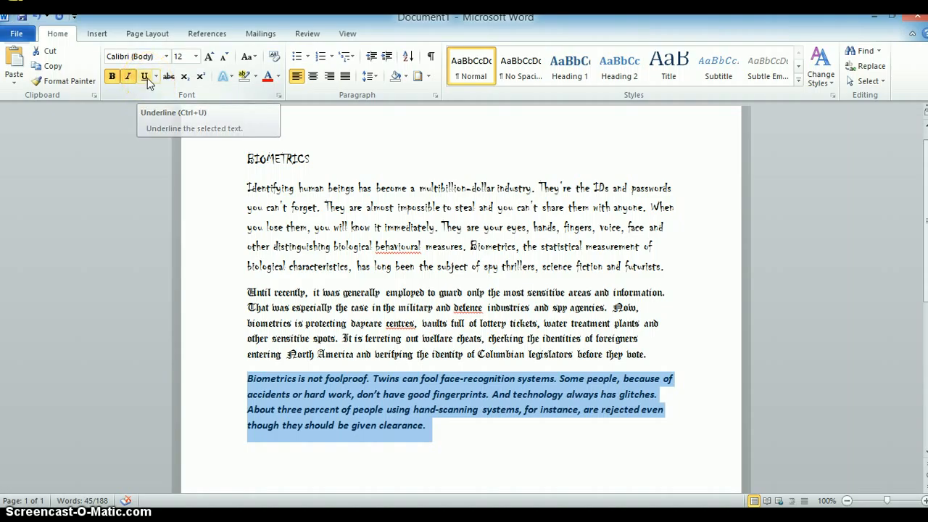
left_click(146, 77)
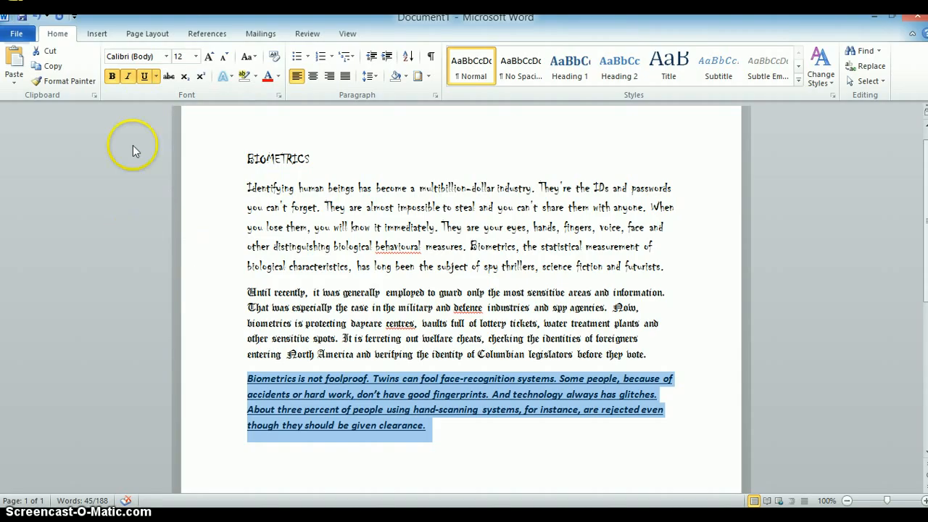
- Remove the bold, italic and underline formatting from the last paragraph
left_click(112, 77)
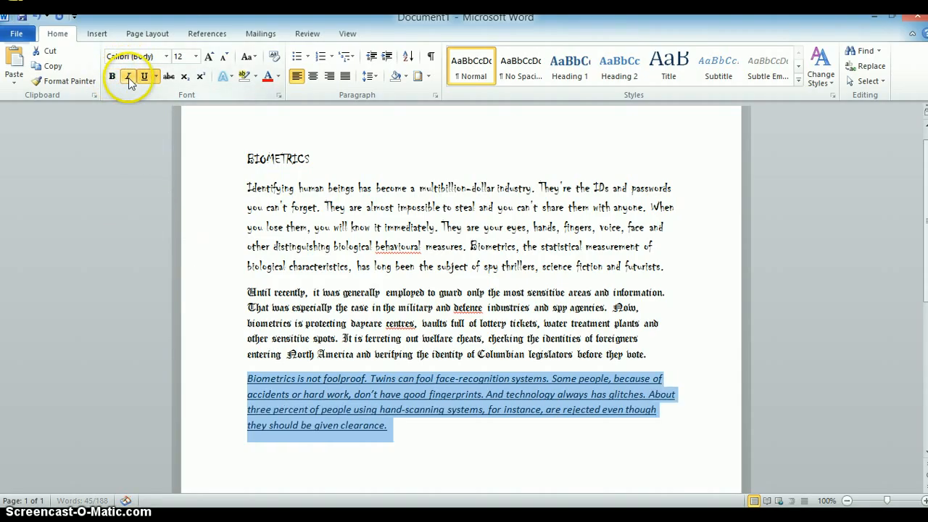
left_click(128, 77)
left_click(145, 77)
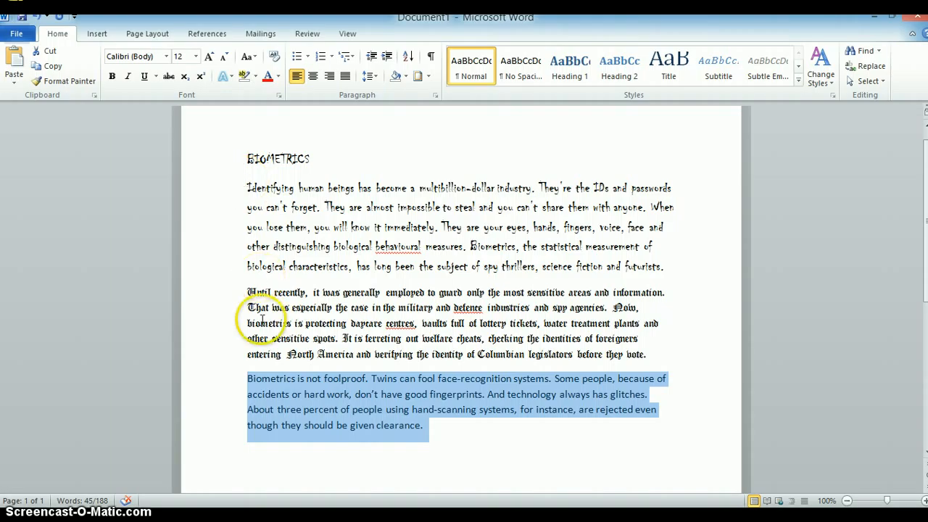
- Color the text of the second paragraph Dark Blue, Text 2, Lighter 40%
left_click_drag(259, 293, 656, 360)
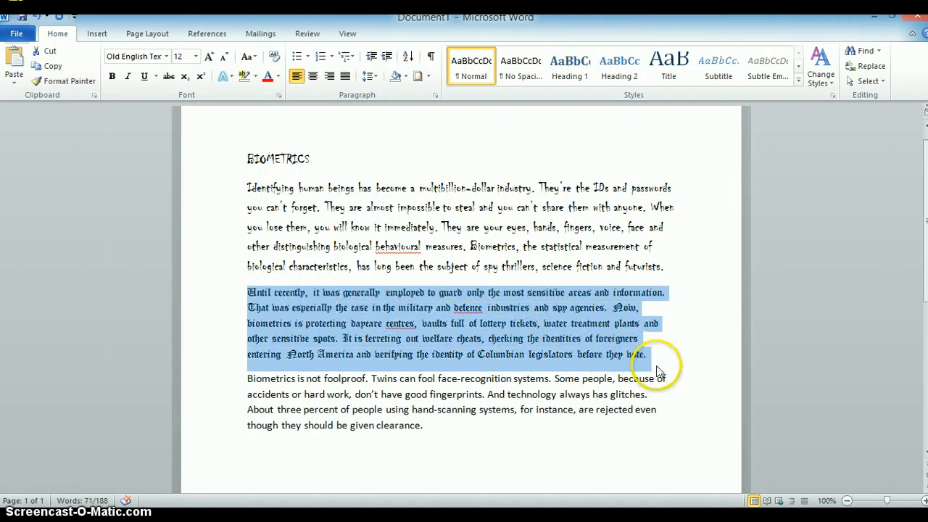
left_click(278, 77)
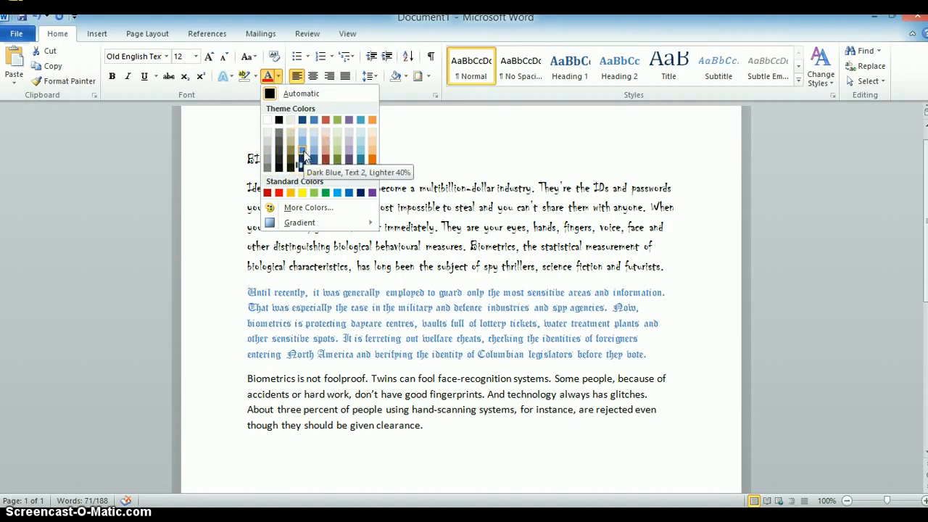
left_click(303, 156)
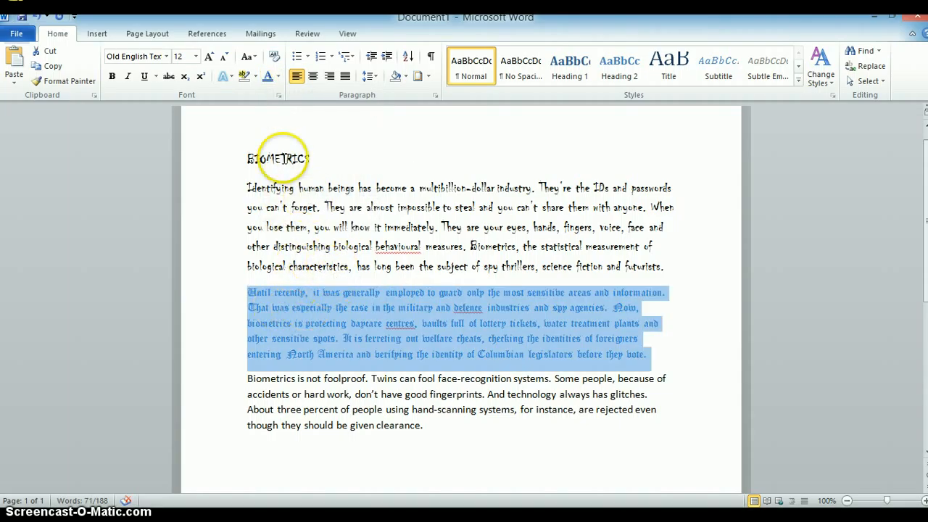
- Reset the font color of the second paragraph to Automatic and deselect the text
left_click(280, 79)
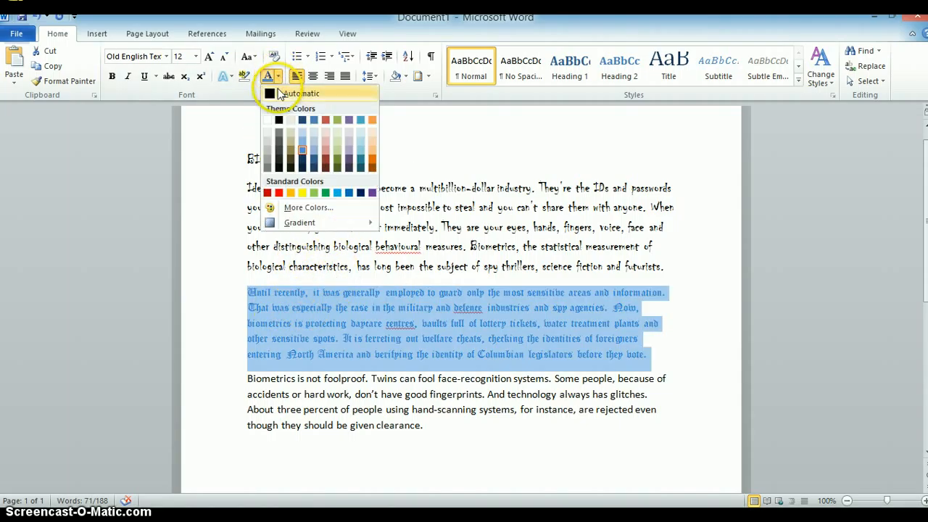
left_click(289, 95)
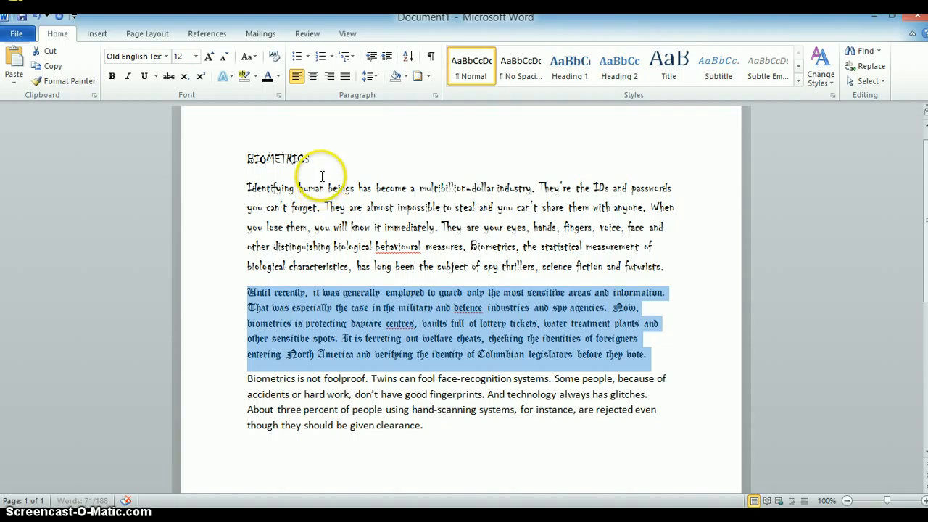
left_click(313, 161)
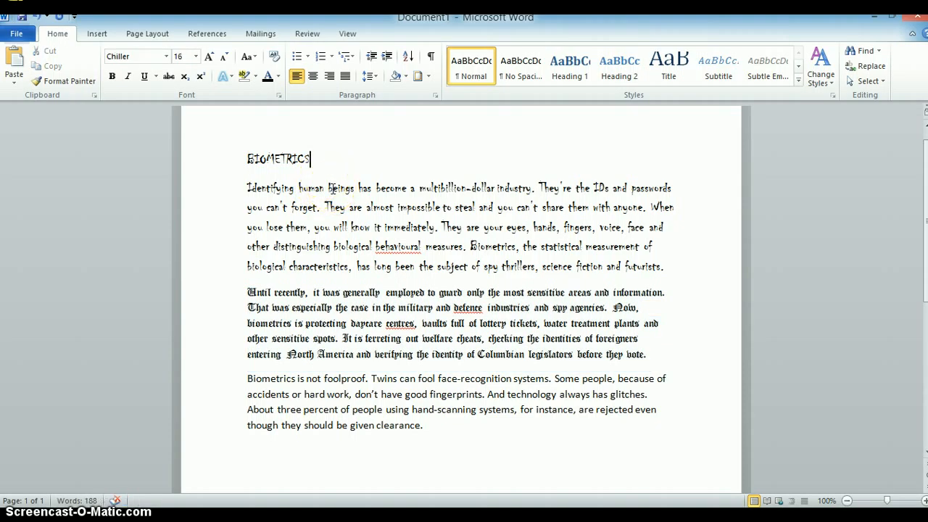